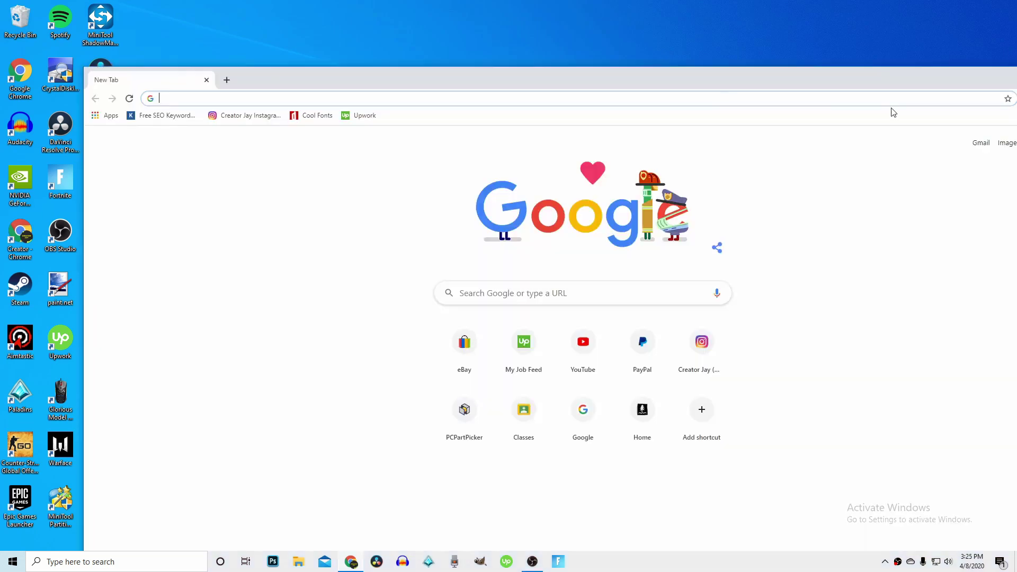
# Maximize the browser window and open canva.com
pyautogui.click(980, 74)
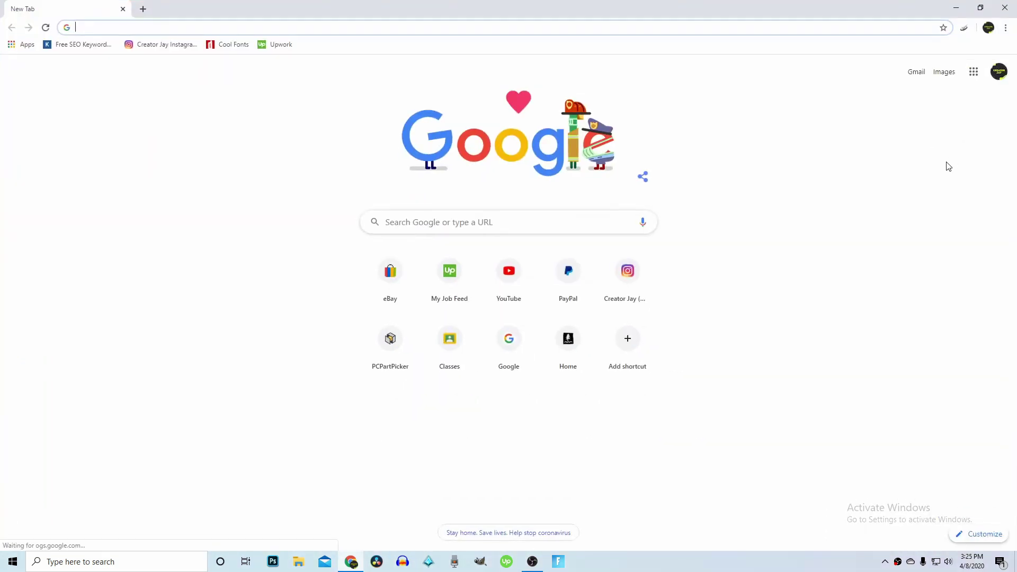
pyautogui.write('canva.com')
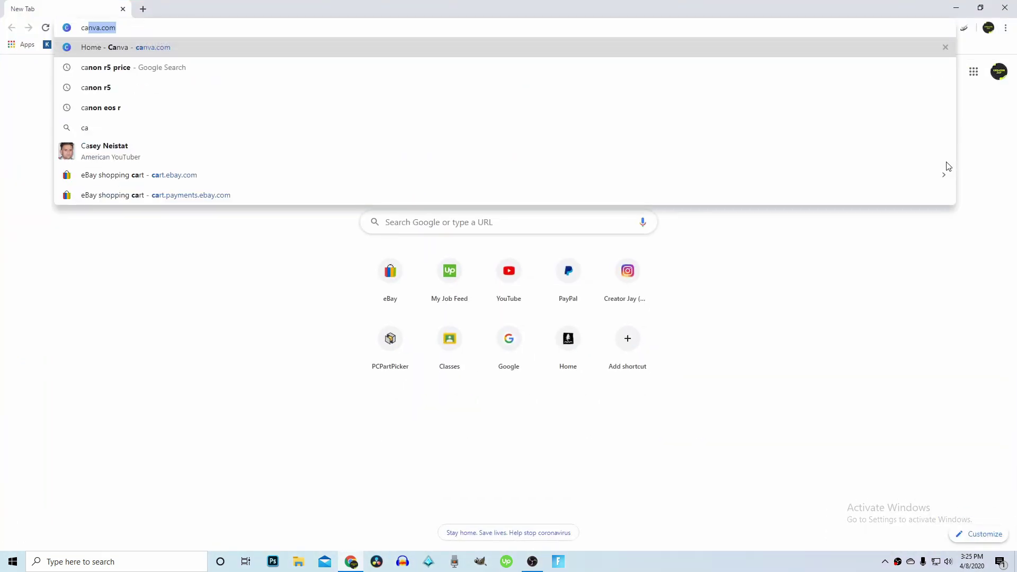
pyautogui.click(107, 48)
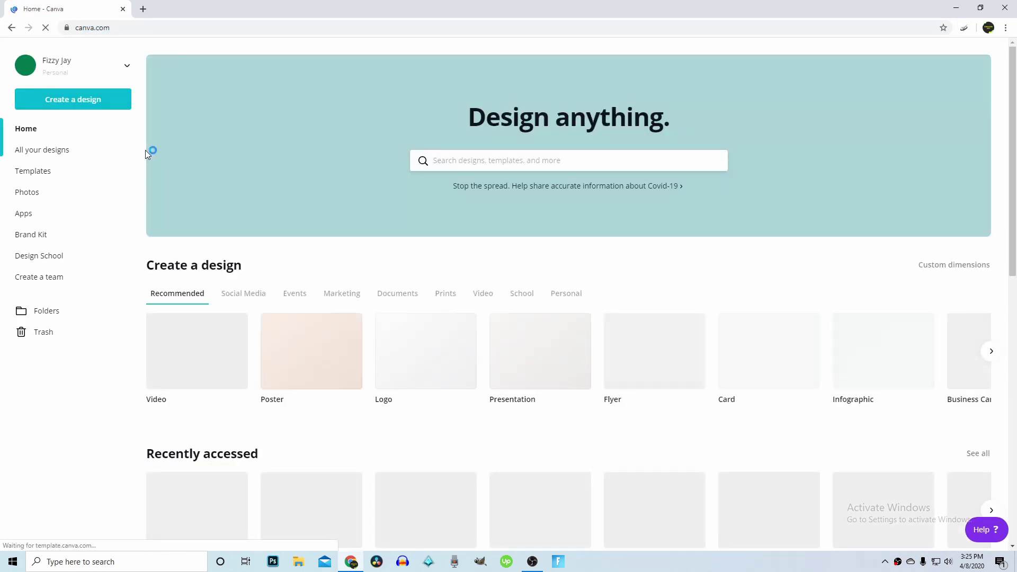
# Create a new YouTube Thumbnail design in Canva and close the Canva home page tab
pyautogui.click(75, 99)
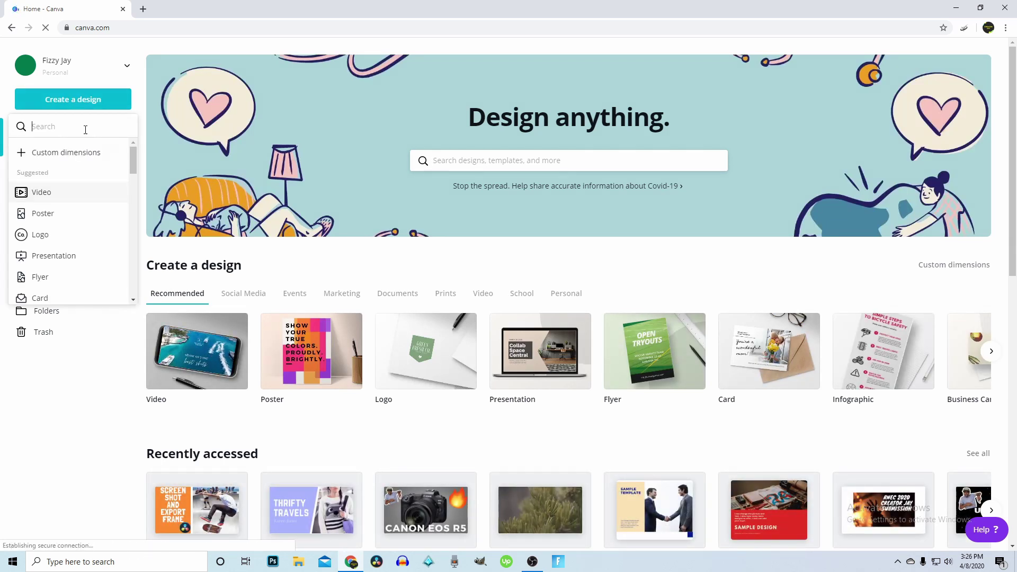
pyautogui.write('y')
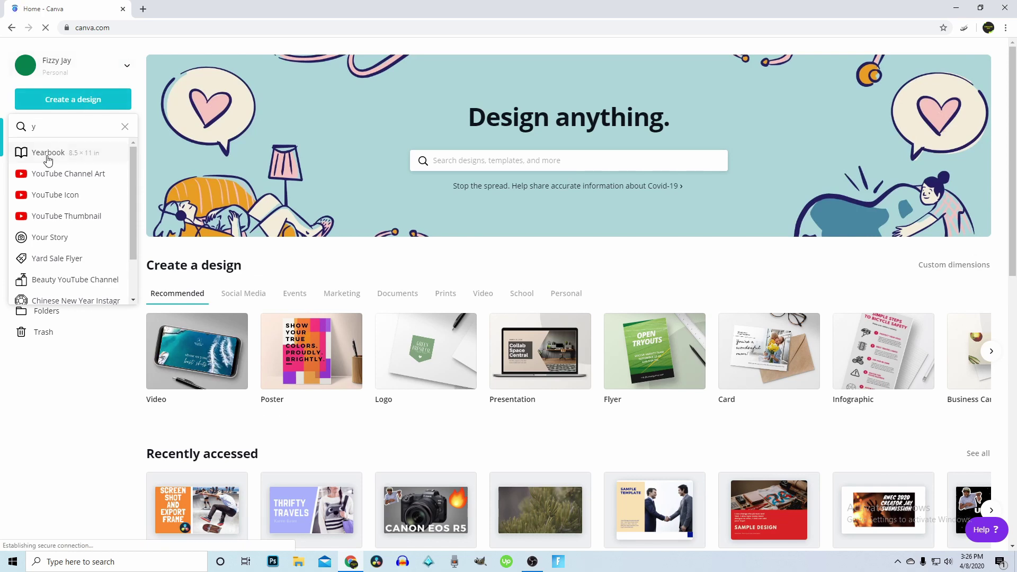
pyautogui.click(75, 216)
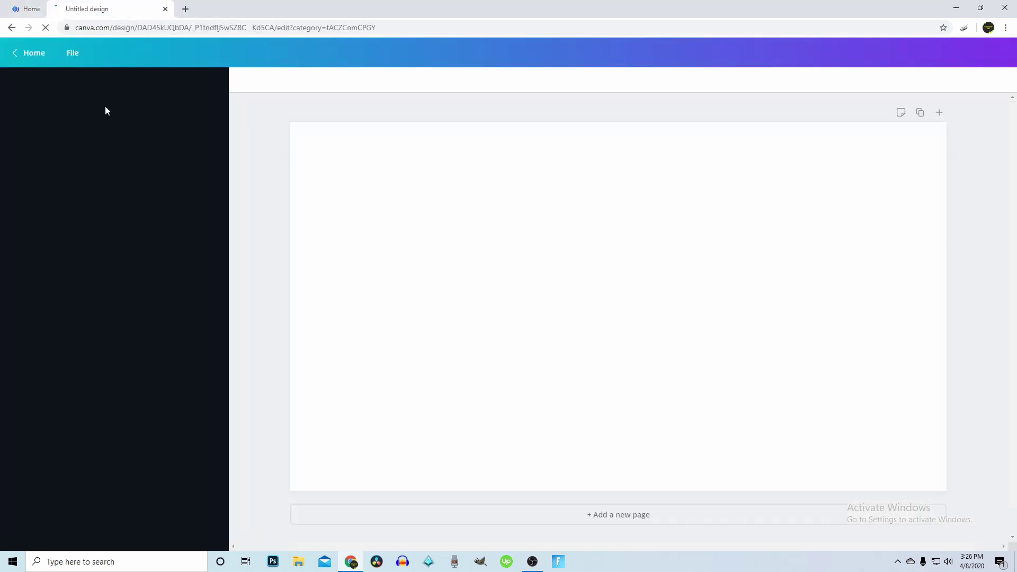
pyautogui.click(41, 8)
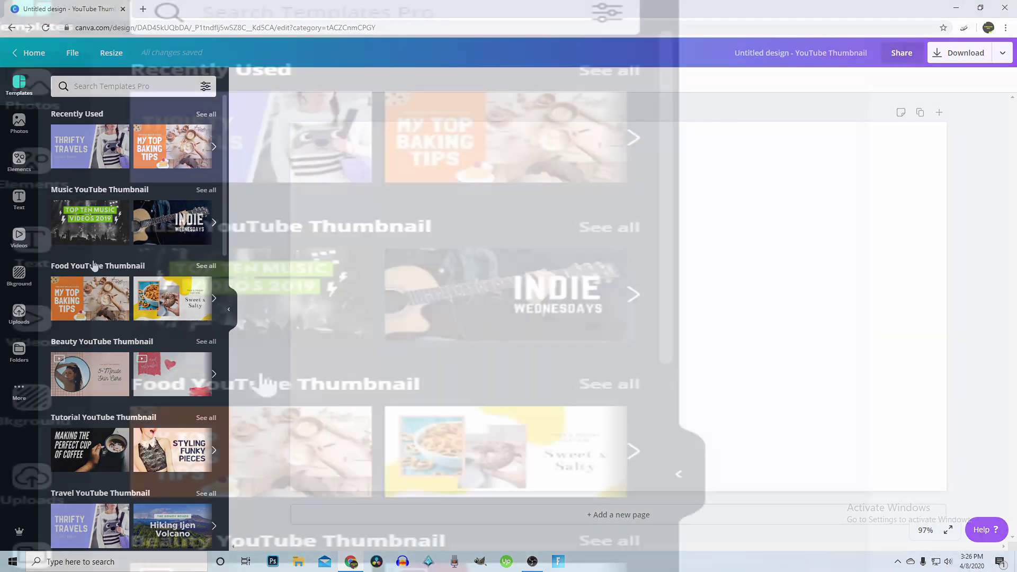
# Browse the YouTube thumbnail template categories and the full list of templates
pyautogui.scroll(-3, 133, 275)
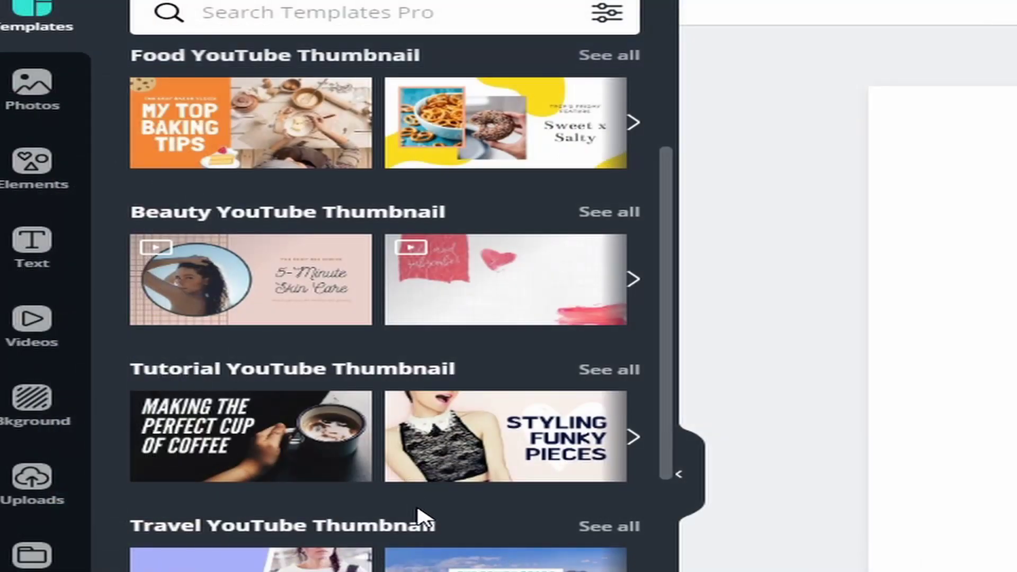
pyautogui.scroll(-4, 424, 525)
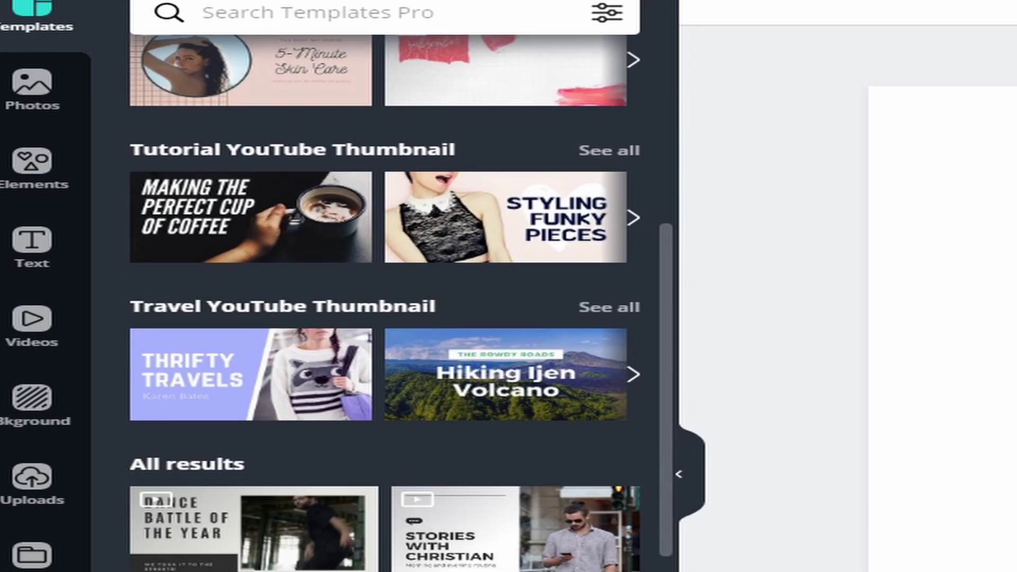
pyautogui.scroll(-5, 385, 303)
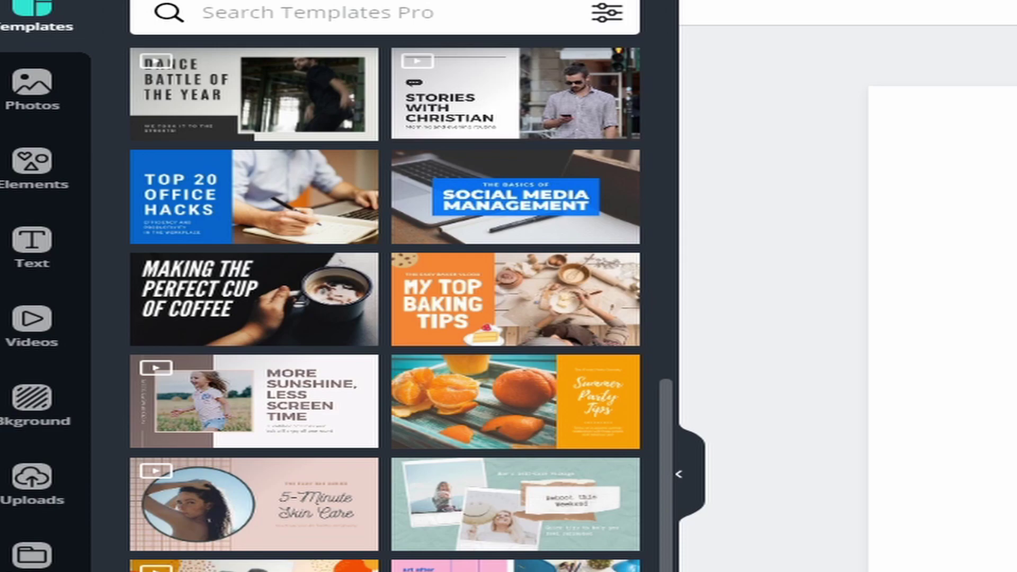
pyautogui.scroll(10, 384, 302)
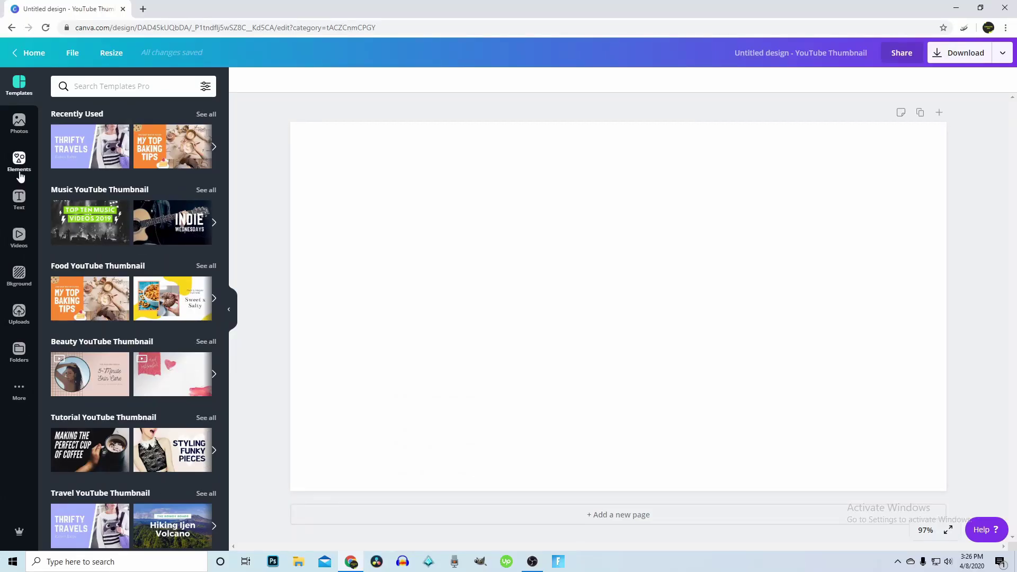
# Place the skateboarder photo from the Downloads folder on the page and delete it
pyautogui.click(299, 561)
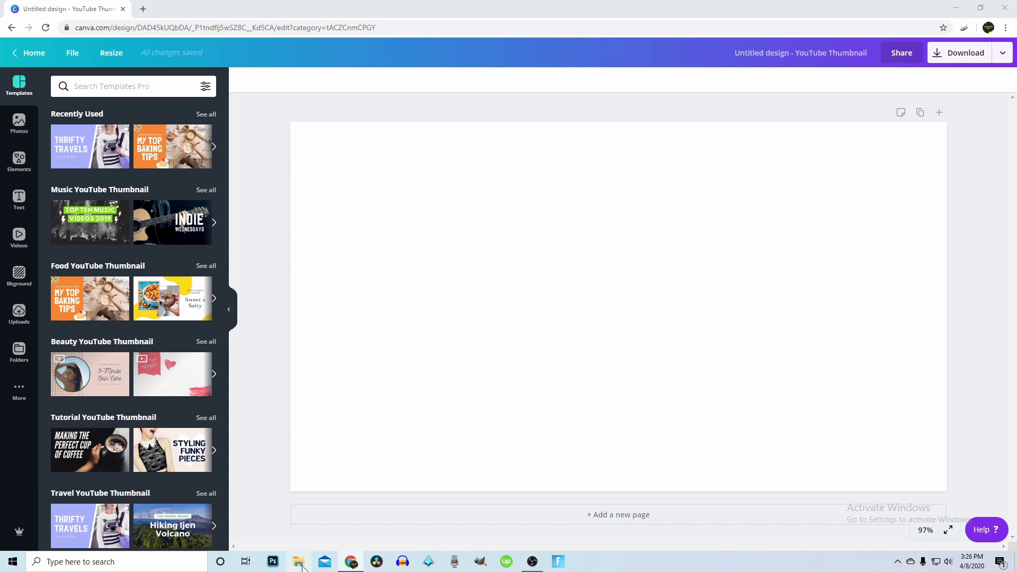
pyautogui.click(618, 323)
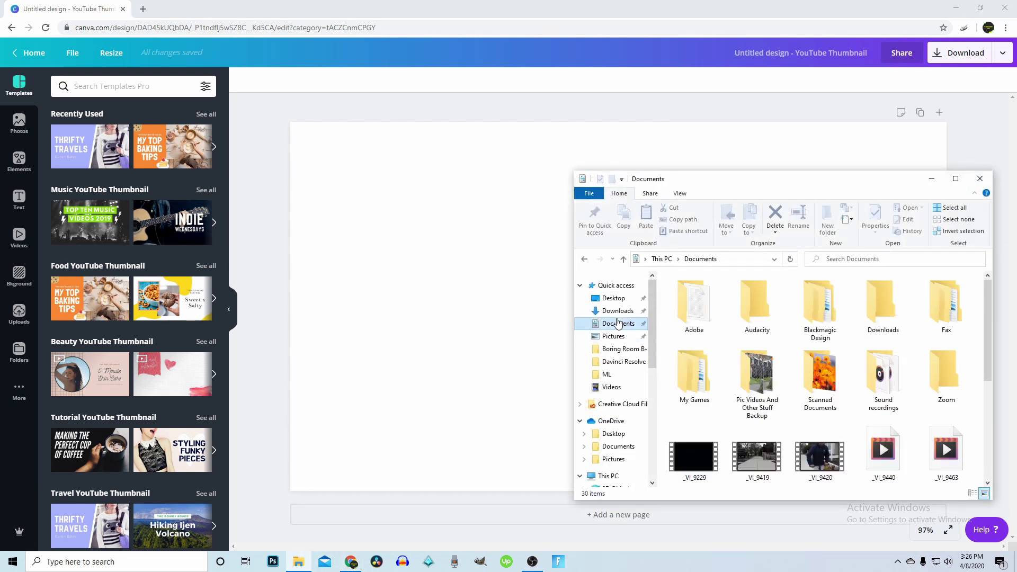
pyautogui.click(618, 310)
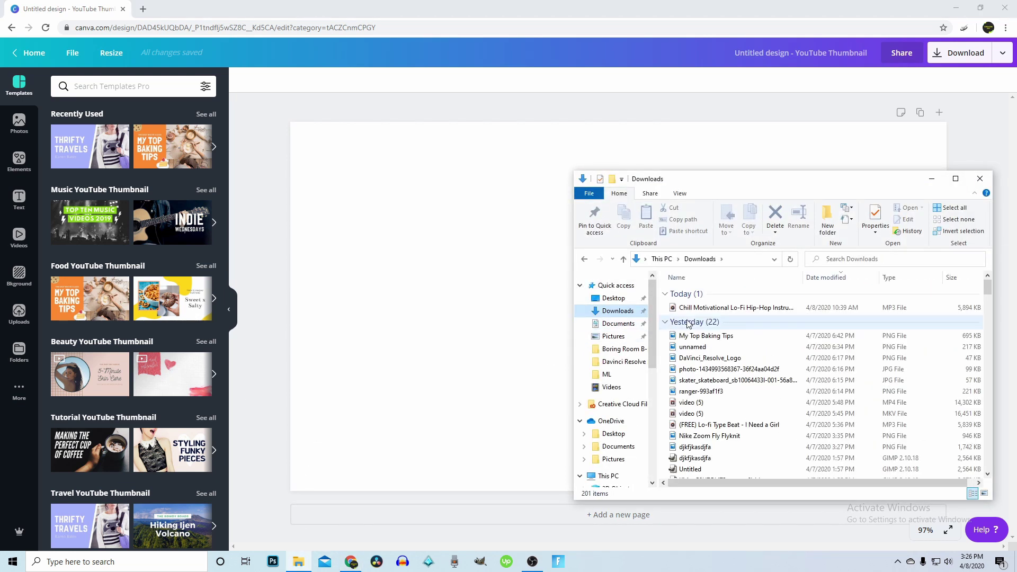
pyautogui.moveTo(732, 371); pyautogui.dragTo(429, 336)
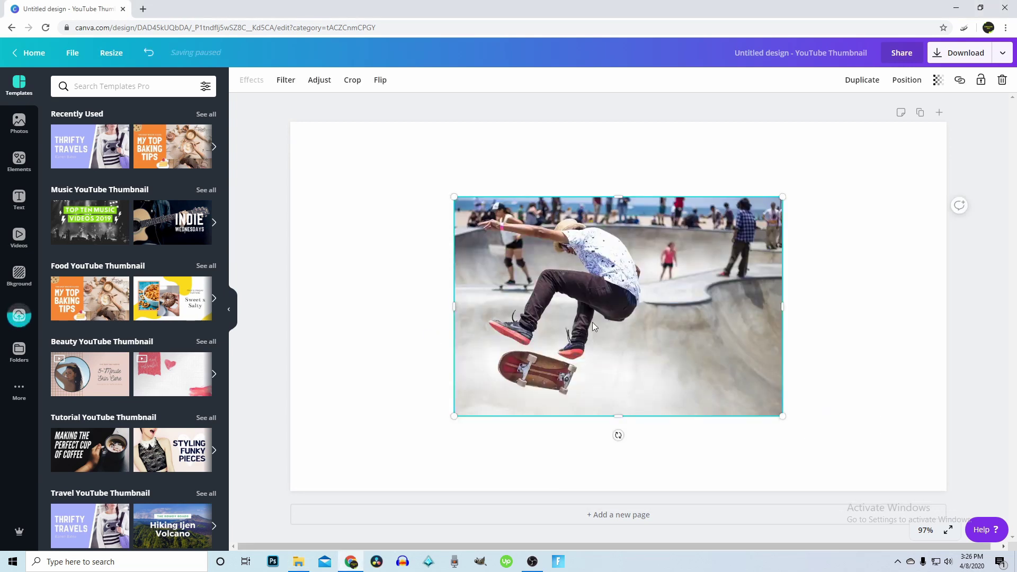
pyautogui.press('Delete')
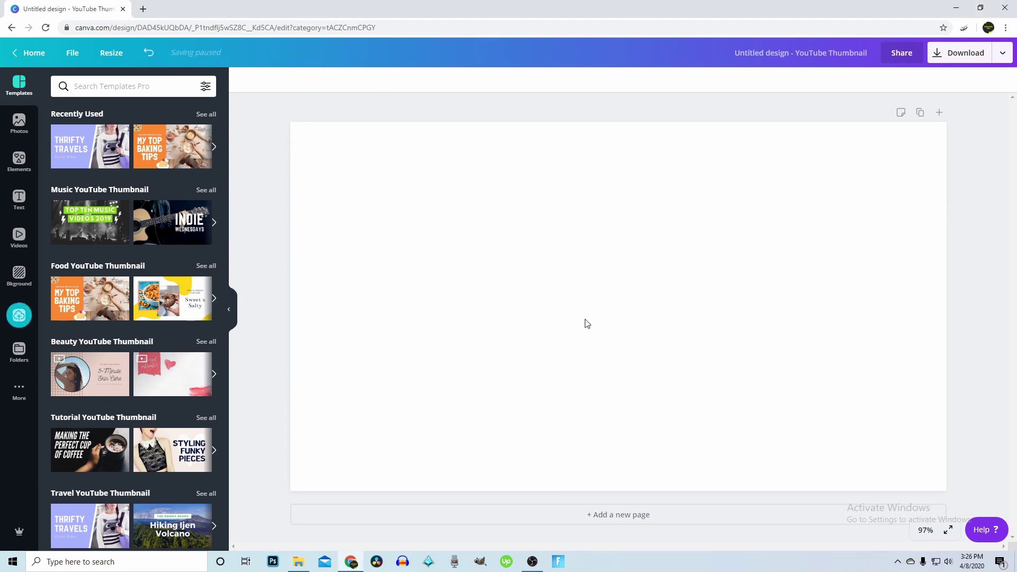
# Preview the ranger-993af1f3 image in the Downloads folder, and upload and apply it as the full-page background
pyautogui.click(294, 556)
pyautogui.doubleClick(733, 391)
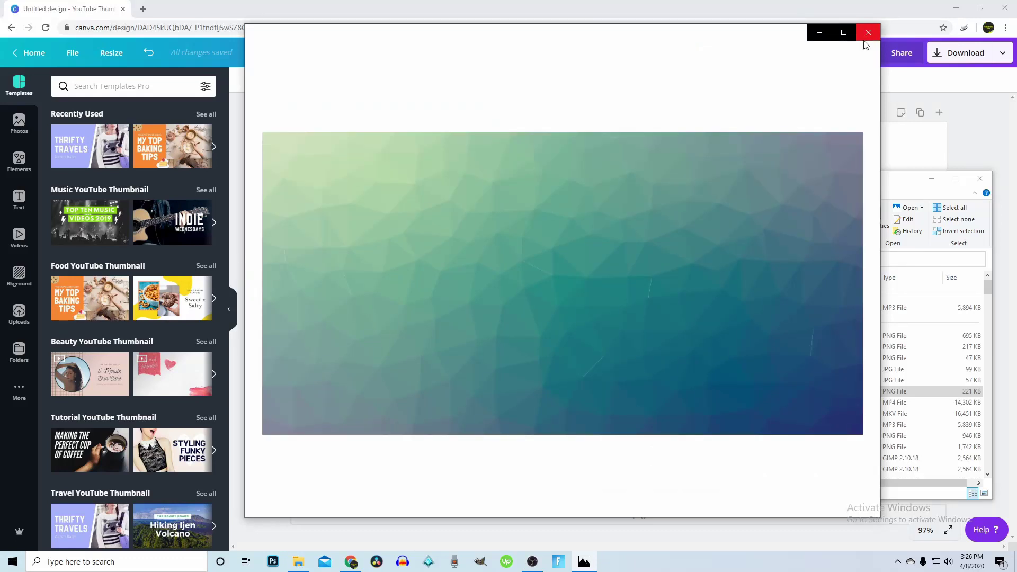
pyautogui.click(869, 32)
pyautogui.moveTo(773, 395); pyautogui.dragTo(334, 141)
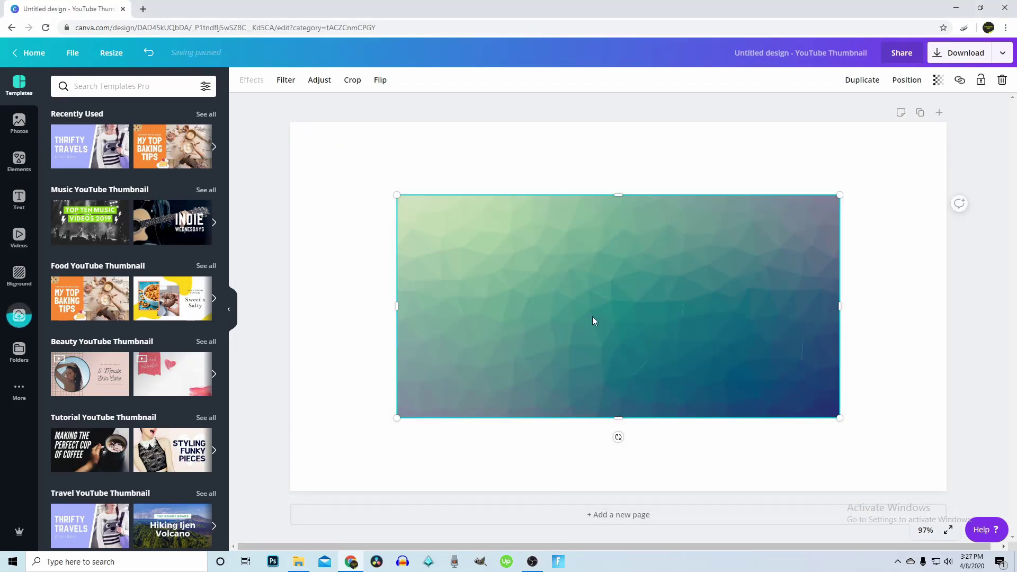
pyautogui.moveTo(561, 293); pyautogui.dragTo(498, 246)
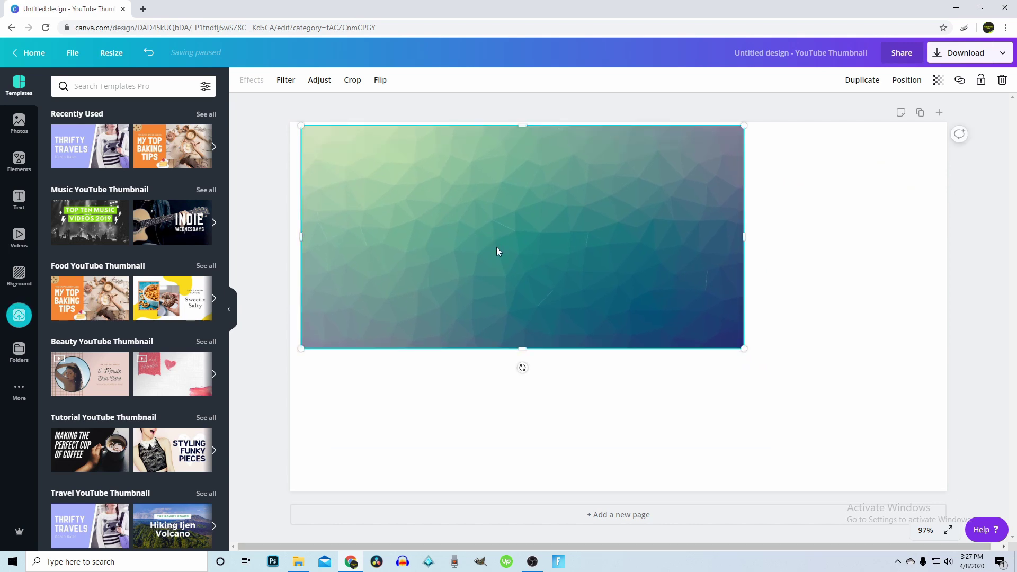
pyautogui.press('Delete')
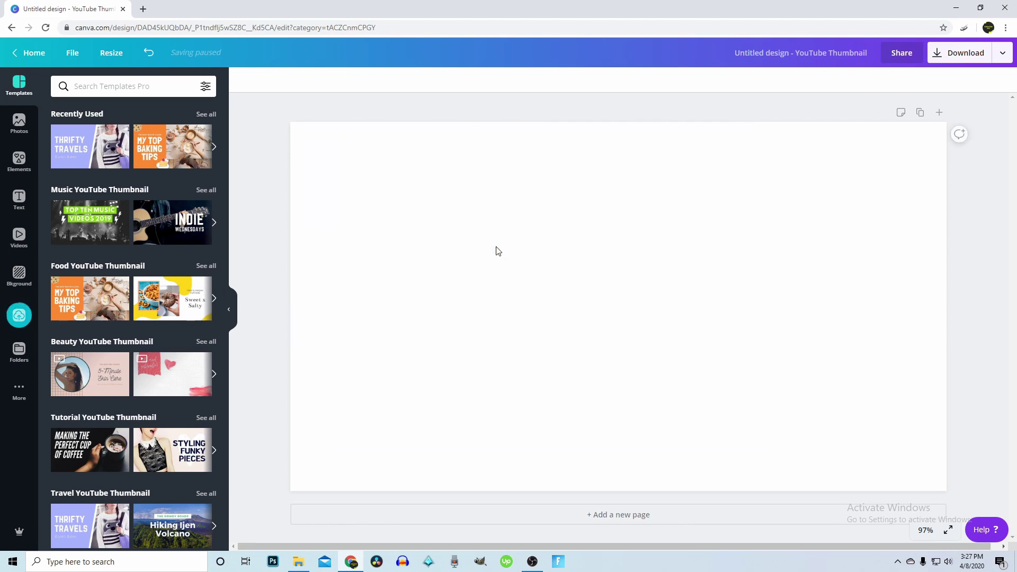
pyautogui.click(19, 315)
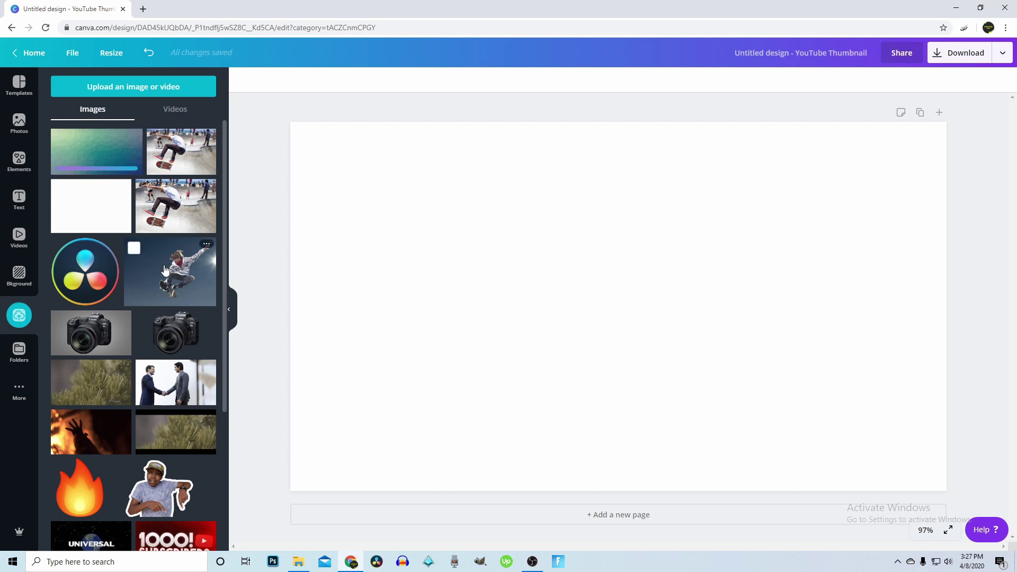
pyautogui.moveTo(81, 154); pyautogui.dragTo(331, 184)
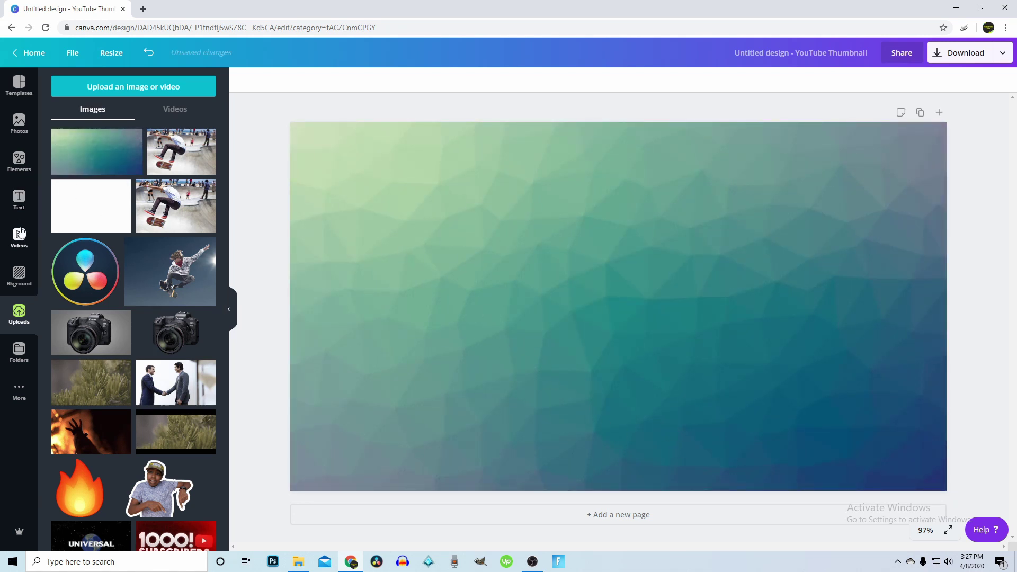
# Browse the basic shapes in the element library and add the bordered square to the page
pyautogui.click(22, 148)
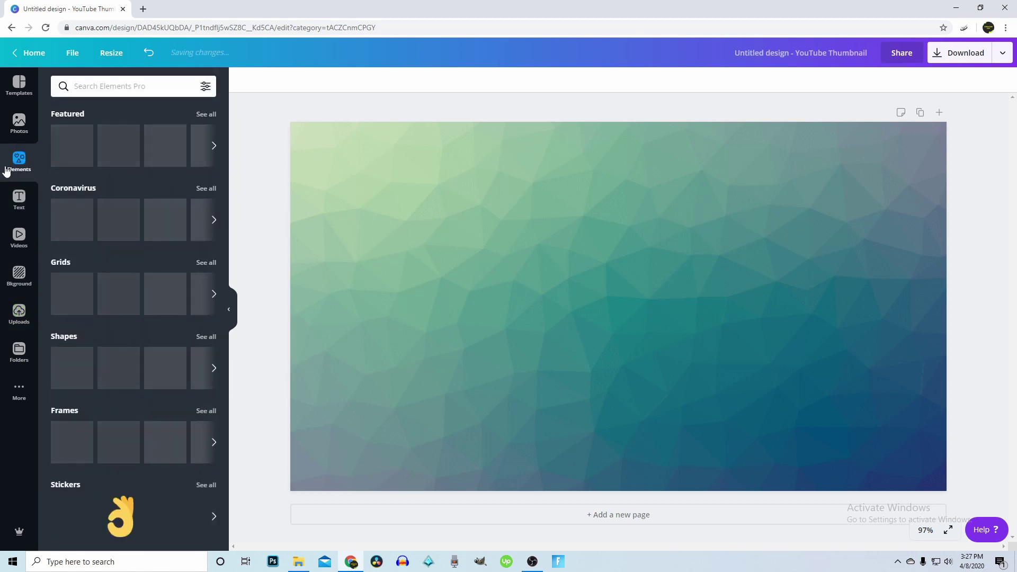
pyautogui.click(213, 371)
pyautogui.click(213, 369)
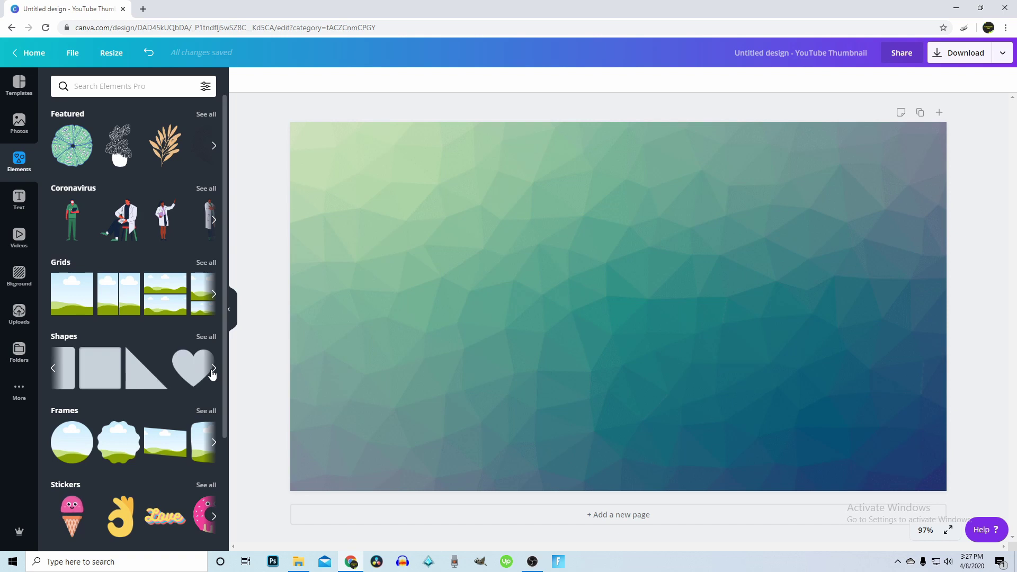
pyautogui.click(53, 369)
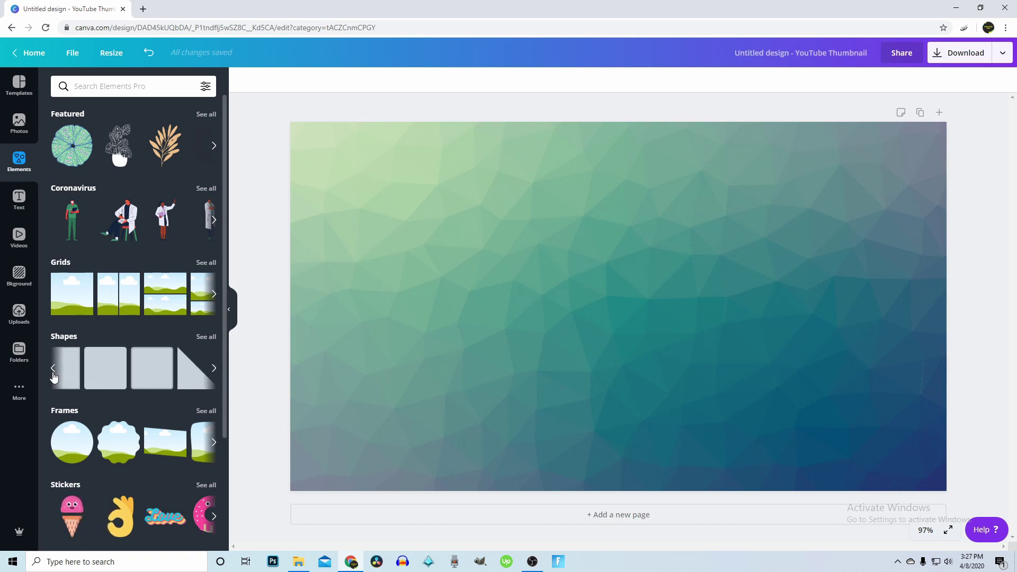
pyautogui.click(118, 369)
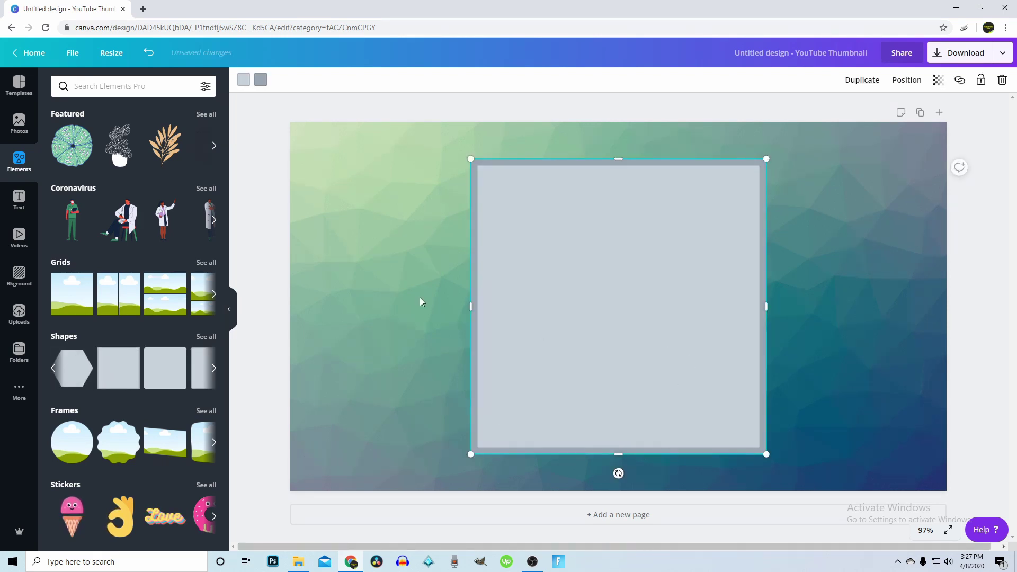
# Reshape the bordered square into a wide banner rectangle and centre it across the upper half of the page
pyautogui.moveTo(470, 306); pyautogui.dragTo(311, 283)
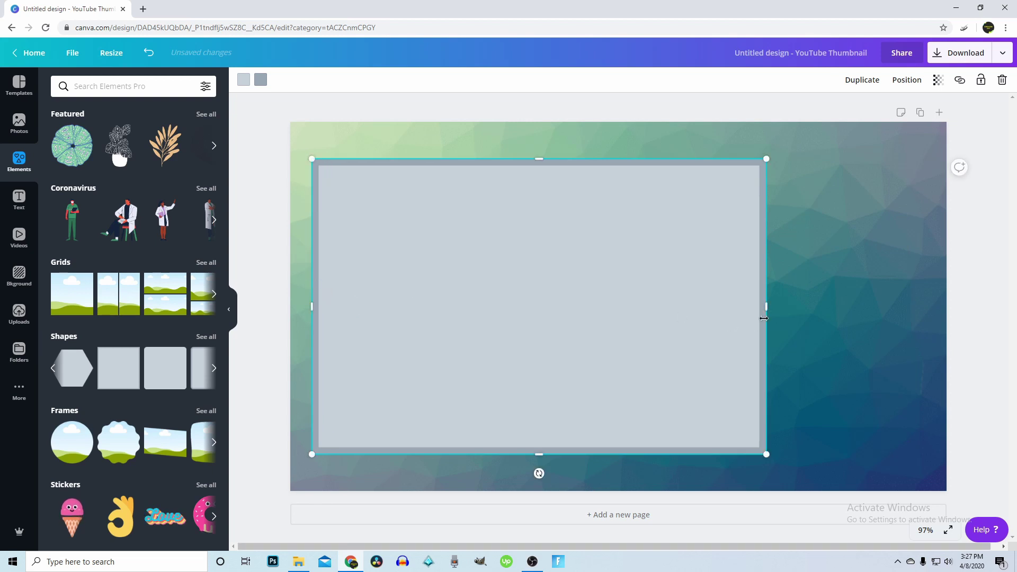
pyautogui.moveTo(766, 309); pyautogui.dragTo(901, 313)
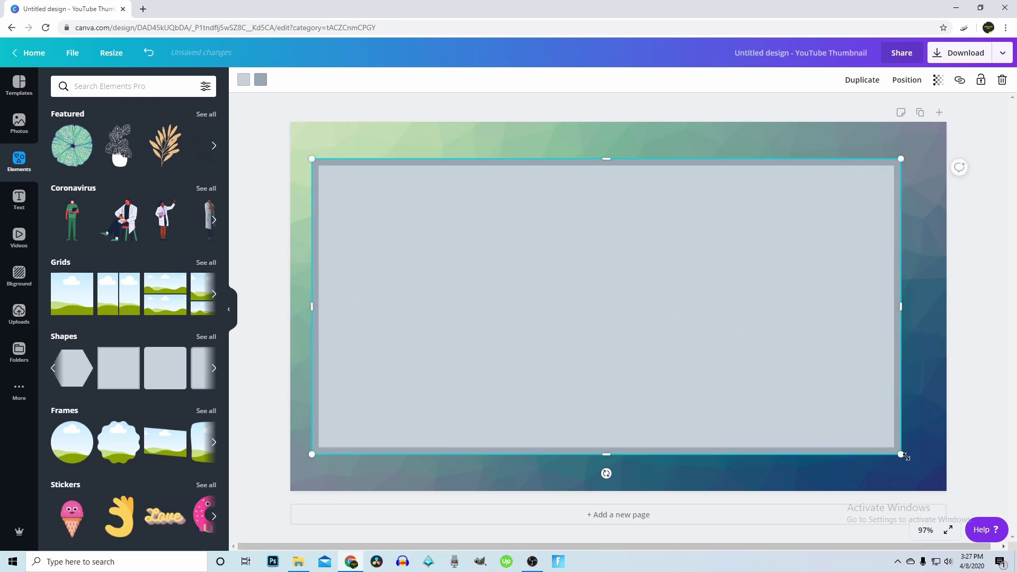
pyautogui.moveTo(877, 400); pyautogui.dragTo(644, 218)
pyautogui.moveTo(581, 226); pyautogui.dragTo(890, 243)
pyautogui.moveTo(696, 237); pyautogui.dragTo(713, 234)
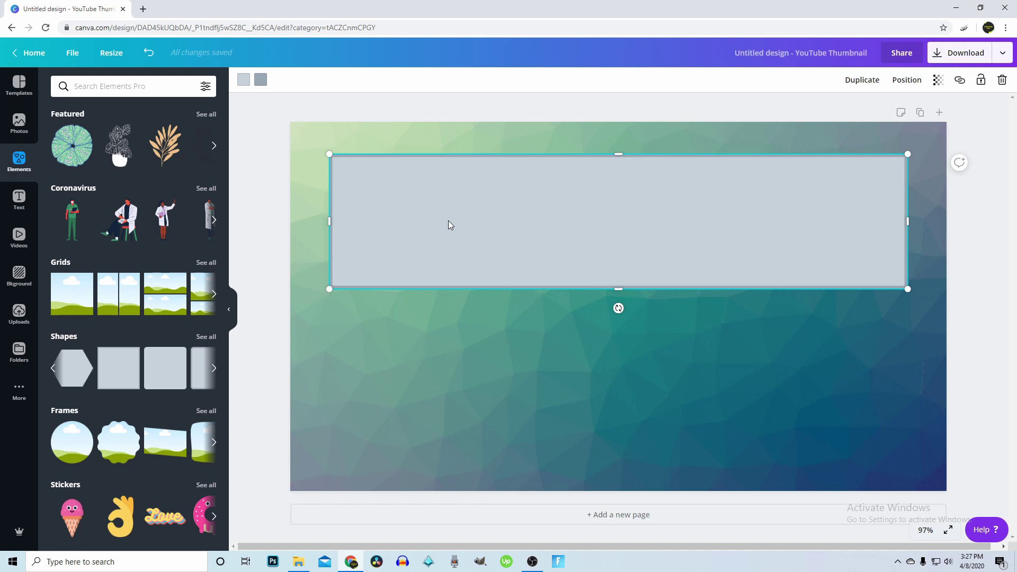
# Set the banner rectangle's border colour to blue and its fill colour to orange
pyautogui.click(260, 80)
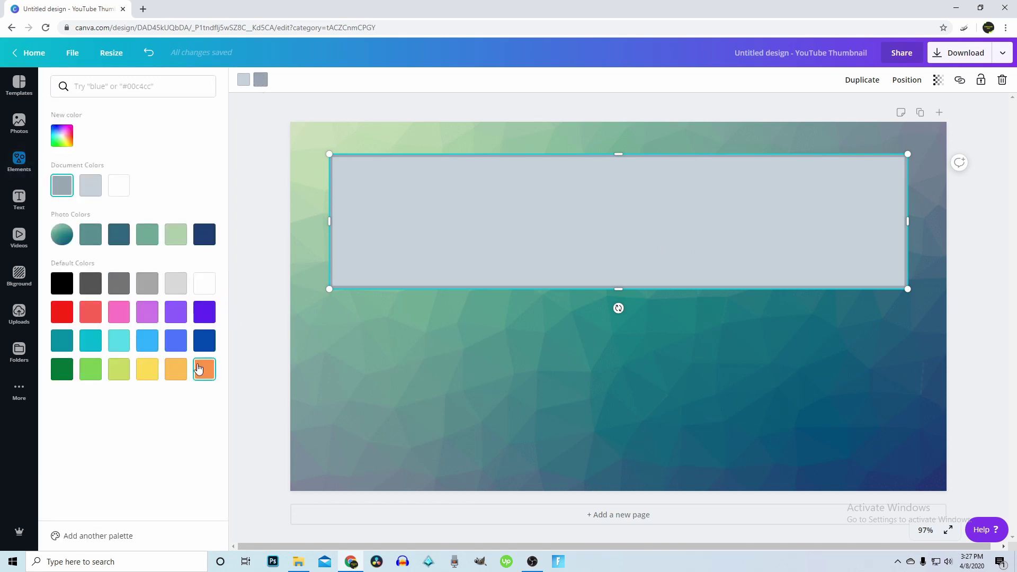
pyautogui.click(175, 340)
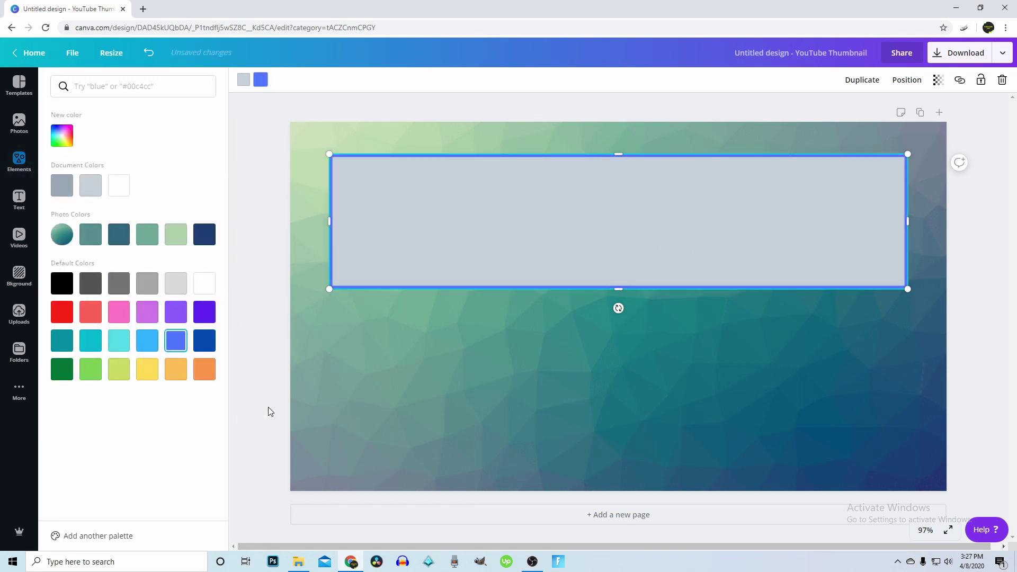
pyautogui.click(243, 85)
pyautogui.click(204, 370)
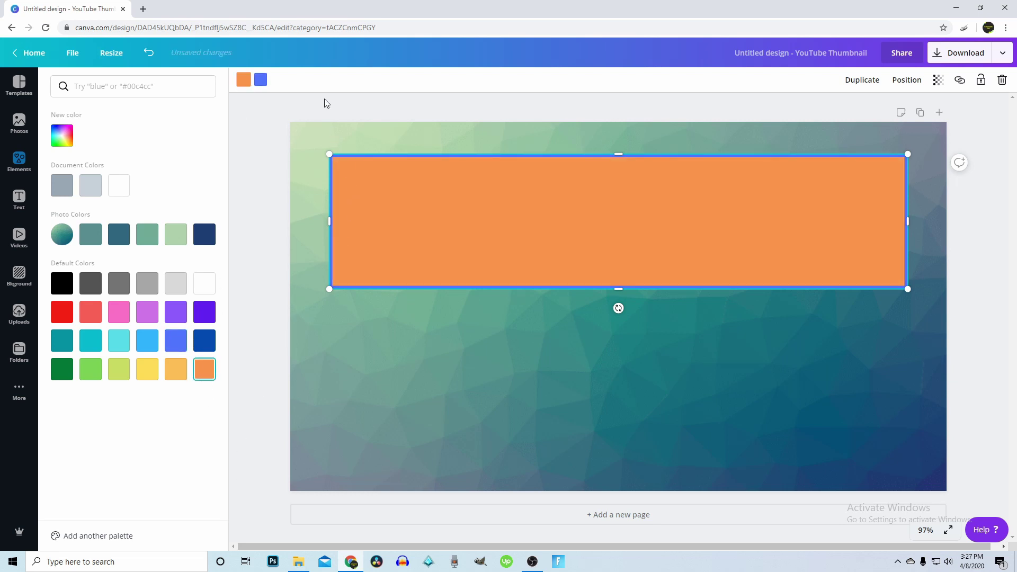
# Try green and grey fills on the banner rectangle and set its fill colour to light blue
pyautogui.click(90, 371)
pyautogui.click(61, 371)
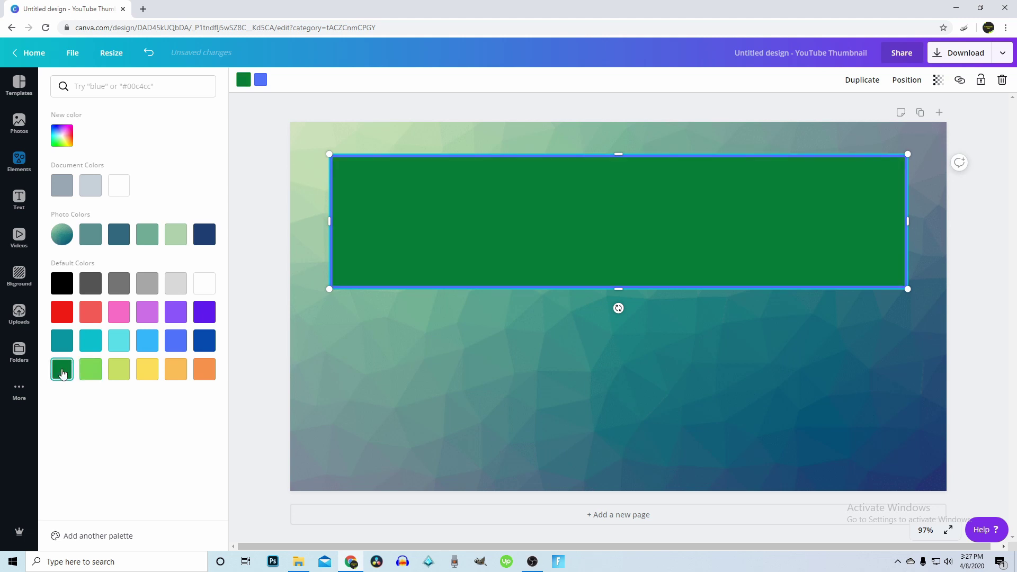
pyautogui.click(91, 286)
pyautogui.click(176, 289)
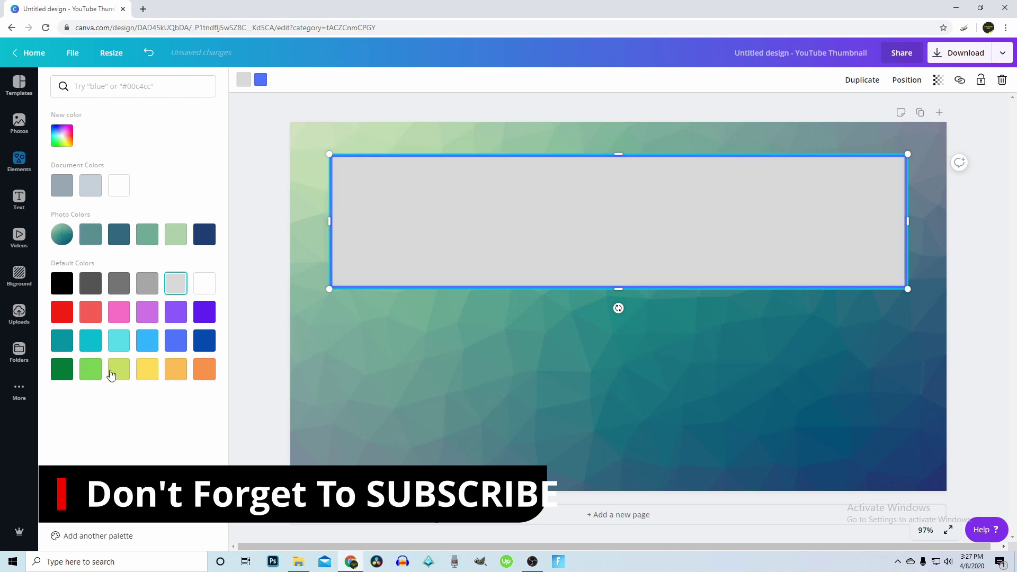
pyautogui.click(147, 342)
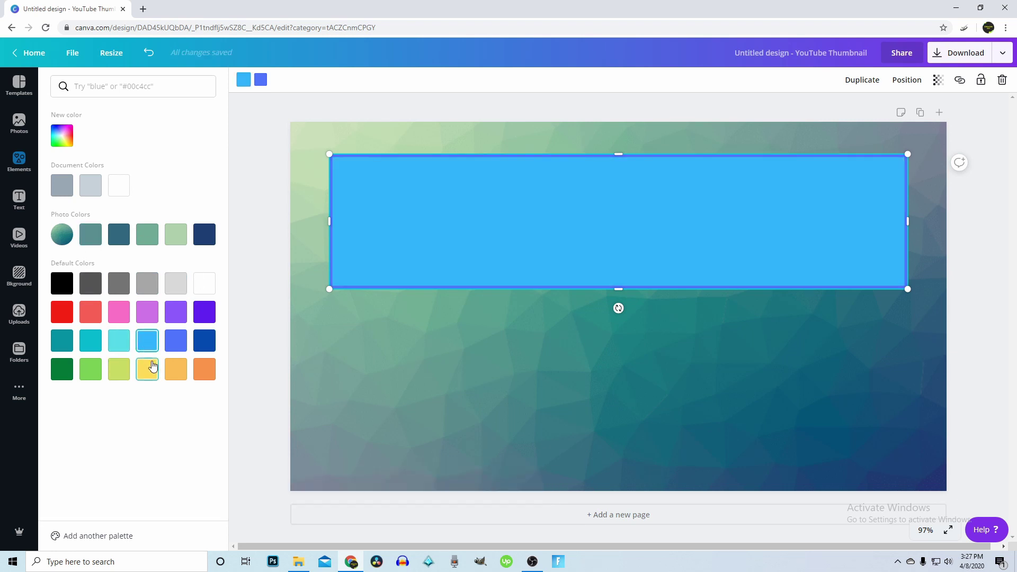
# Move the banner rectangle up close to the page's upper edge and shorten it from below into a slimmer strip
pyautogui.moveTo(595, 211); pyautogui.dragTo(597, 192)
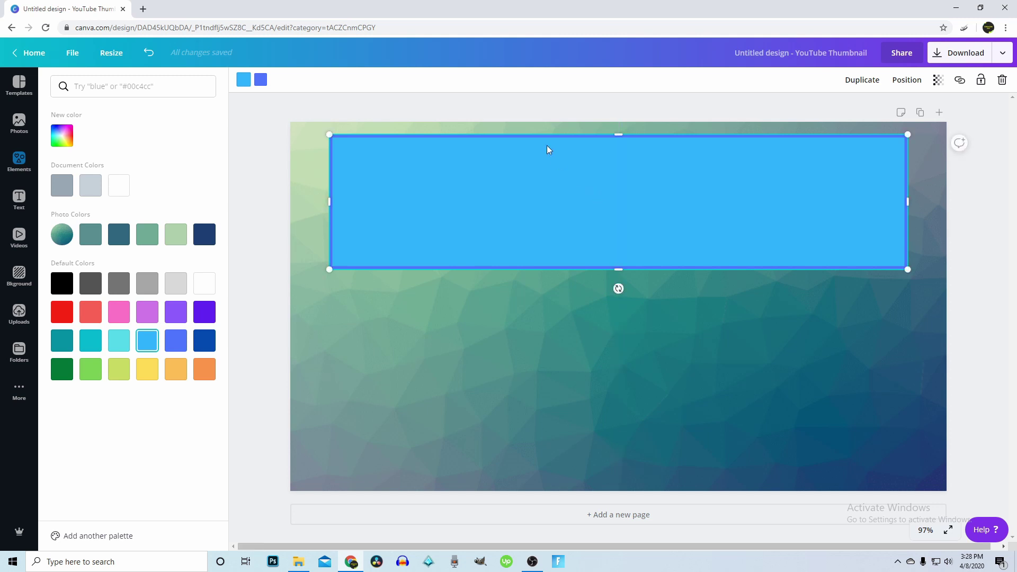
pyautogui.click(473, 117)
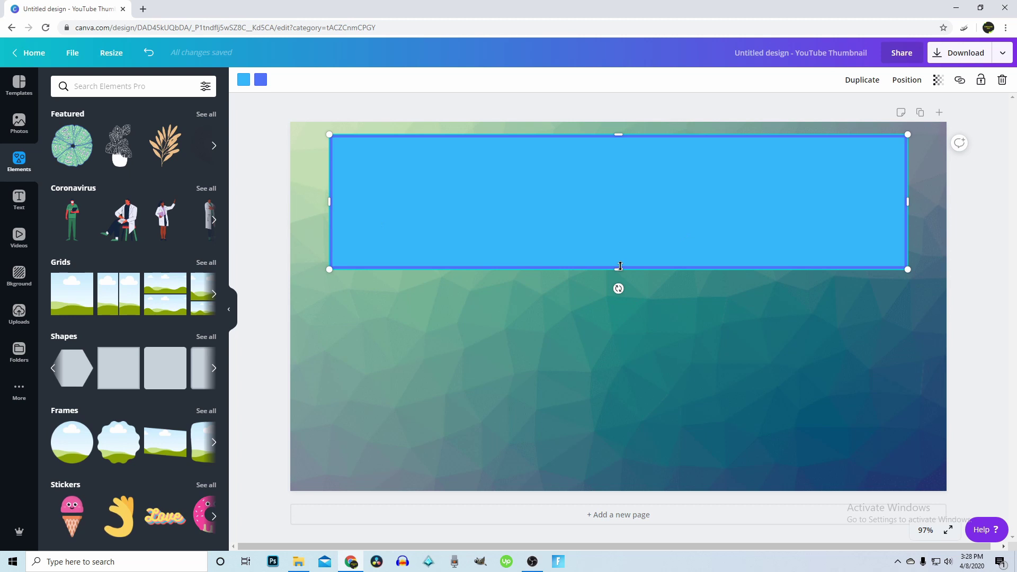
pyautogui.moveTo(620, 265); pyautogui.dragTo(620, 253)
pyautogui.moveTo(635, 216); pyautogui.dragTo(636, 215)
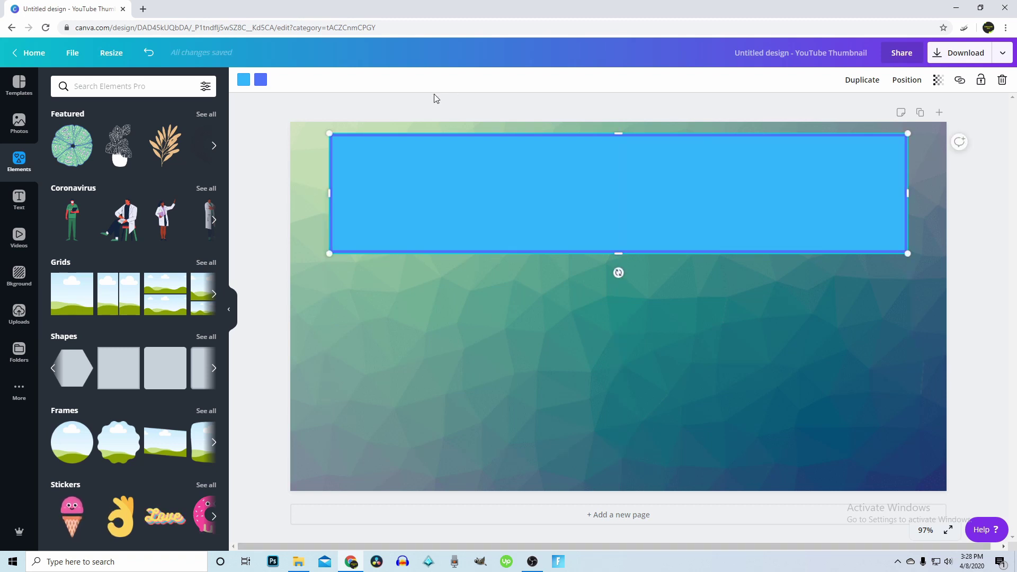
pyautogui.click(393, 115)
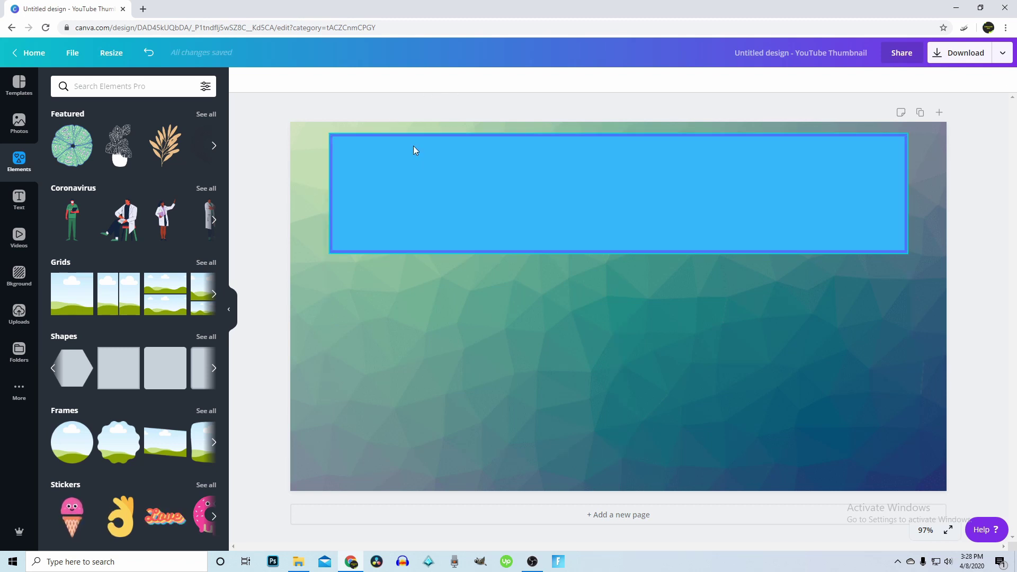
pyautogui.click(429, 189)
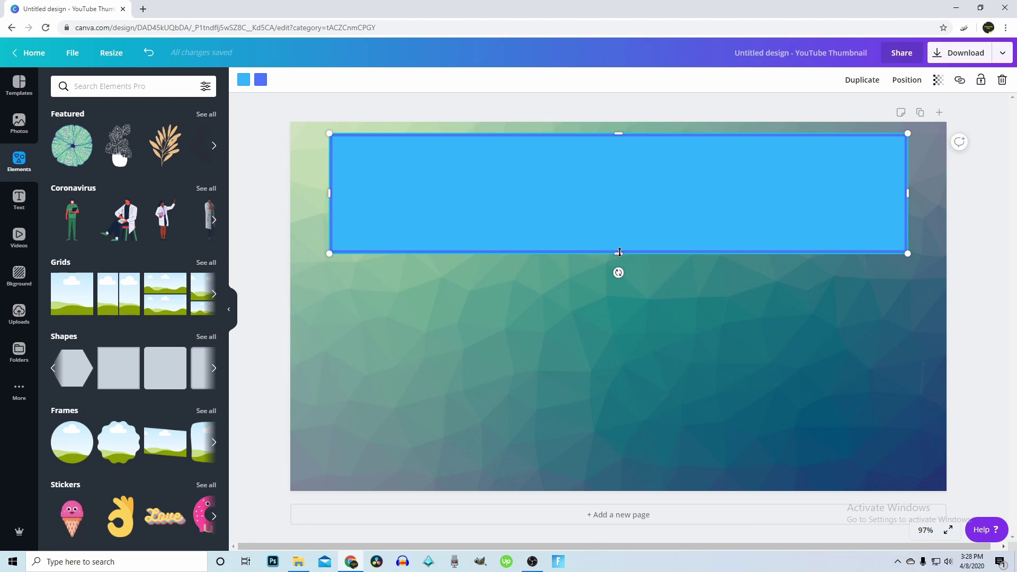
pyautogui.moveTo(620, 253); pyautogui.dragTo(616, 230)
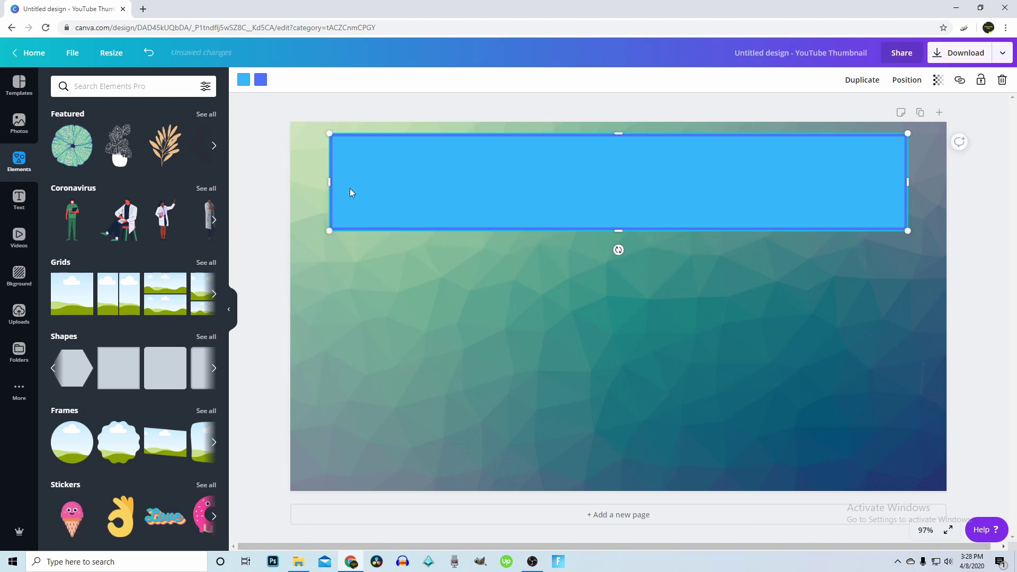
pyautogui.moveTo(501, 180); pyautogui.dragTo(505, 181)
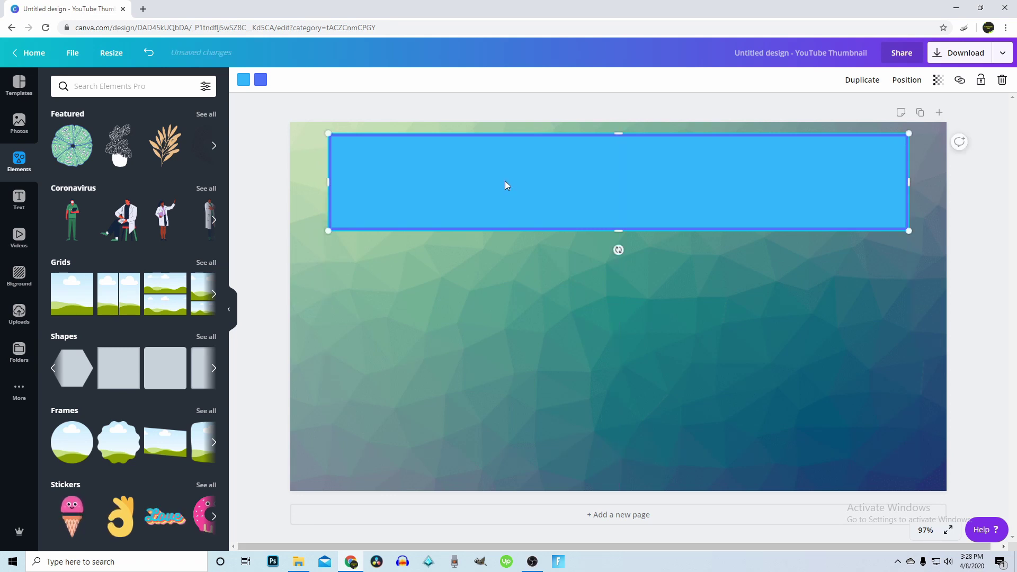
pyautogui.click(375, 106)
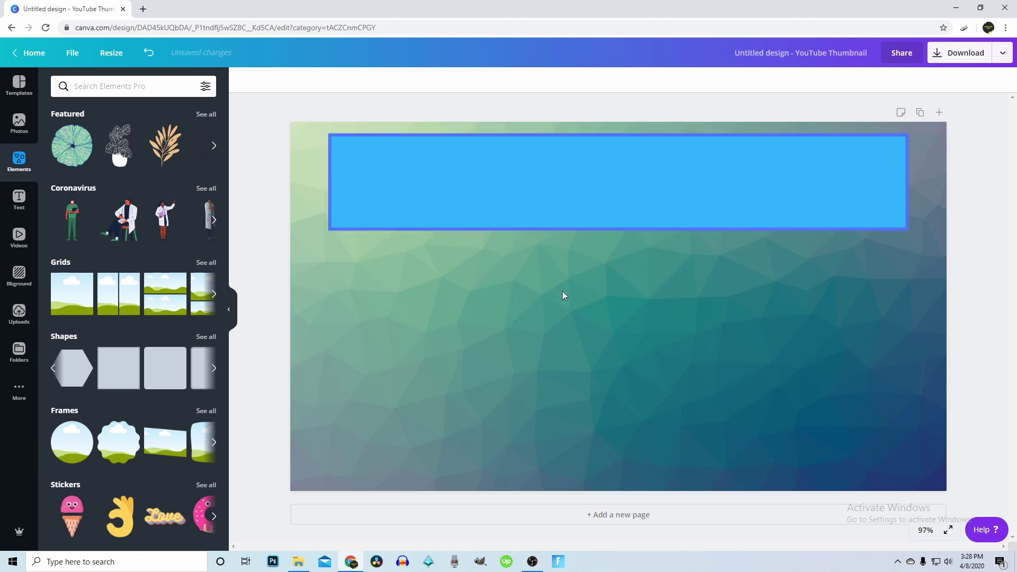
# Try turquoise, purple, dark teal and green fills on the banner rectangle and set its fill to the muted grey-green photo colour
pyautogui.click(434, 179)
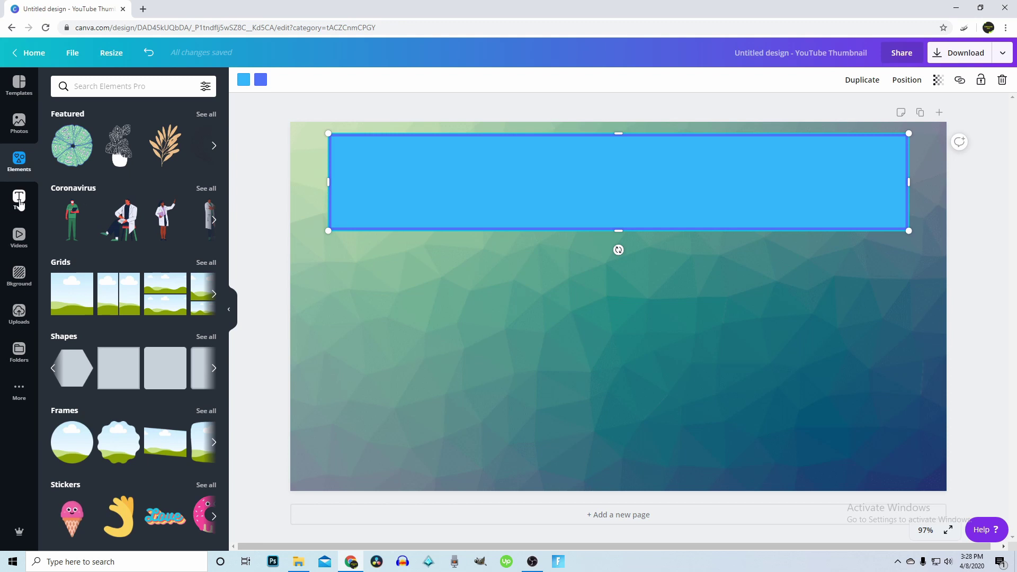
pyautogui.click(243, 80)
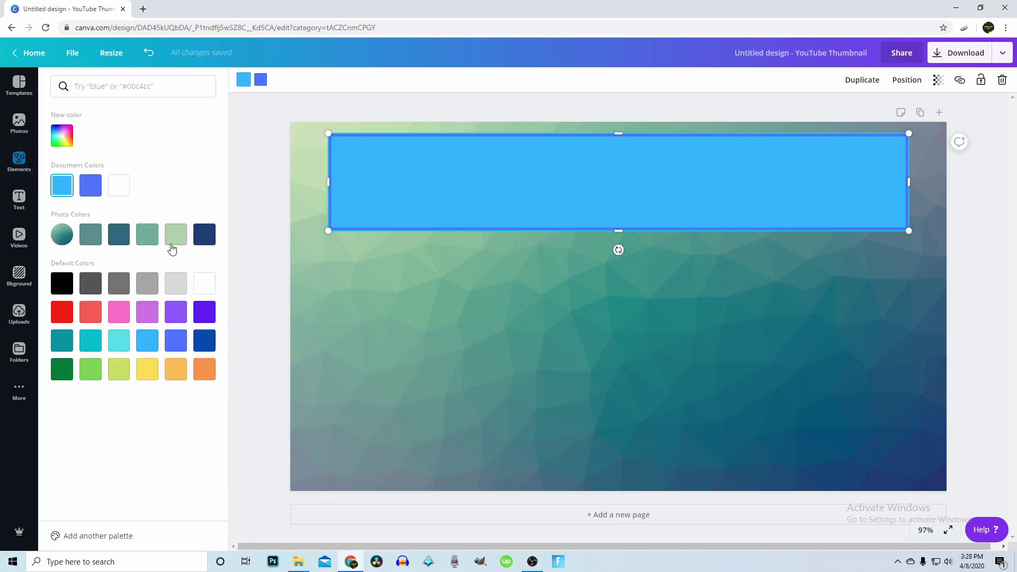
pyautogui.click(119, 342)
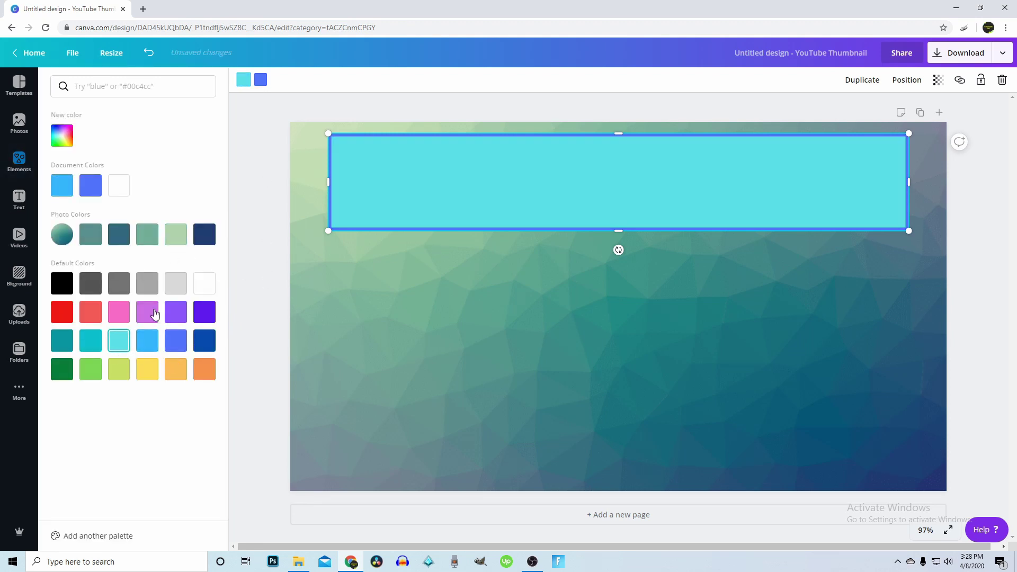
pyautogui.click(155, 315)
pyautogui.click(177, 317)
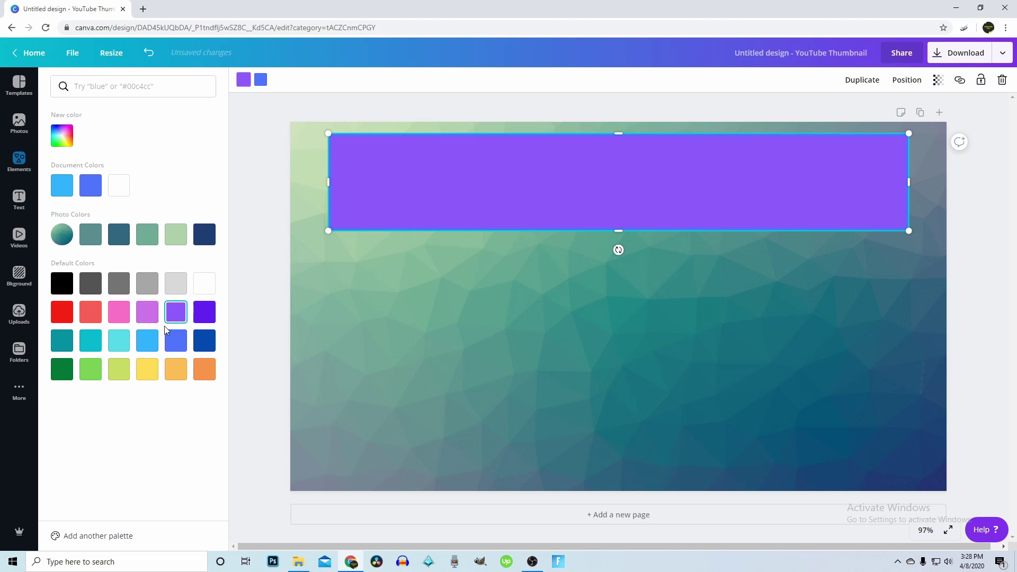
pyautogui.click(61, 132)
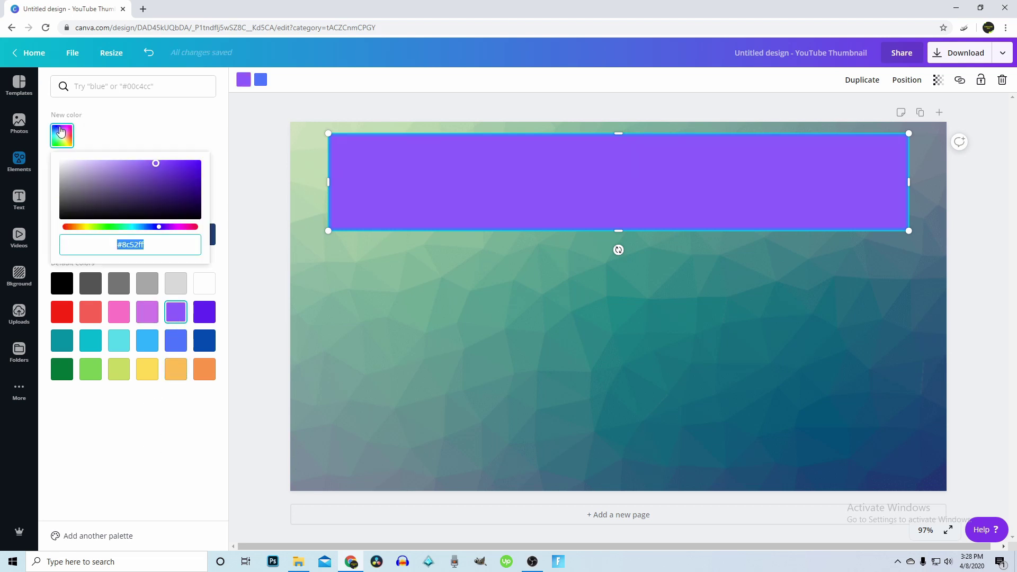
pyautogui.click(148, 139)
pyautogui.click(120, 238)
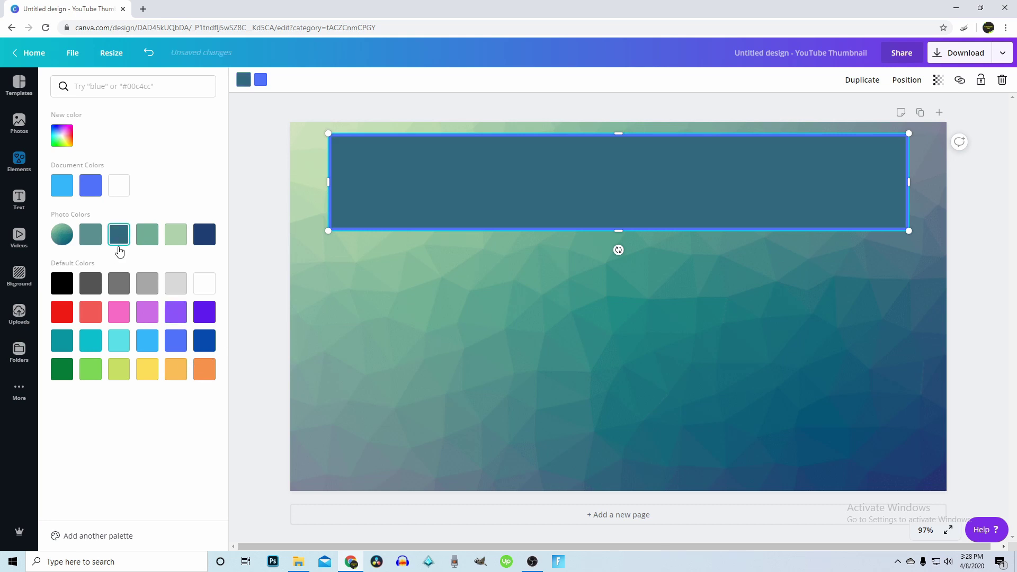
pyautogui.click(90, 371)
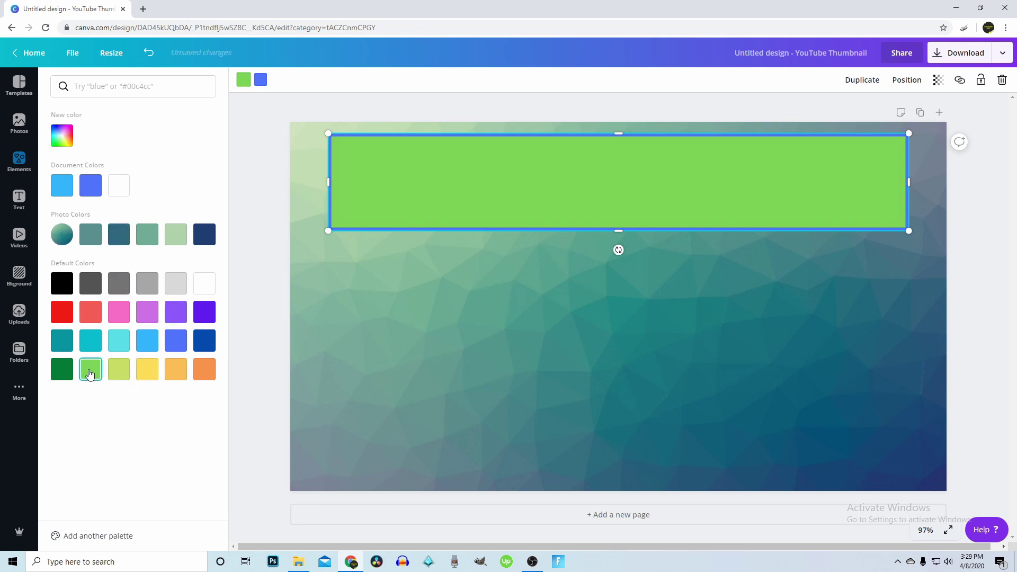
pyautogui.click(91, 234)
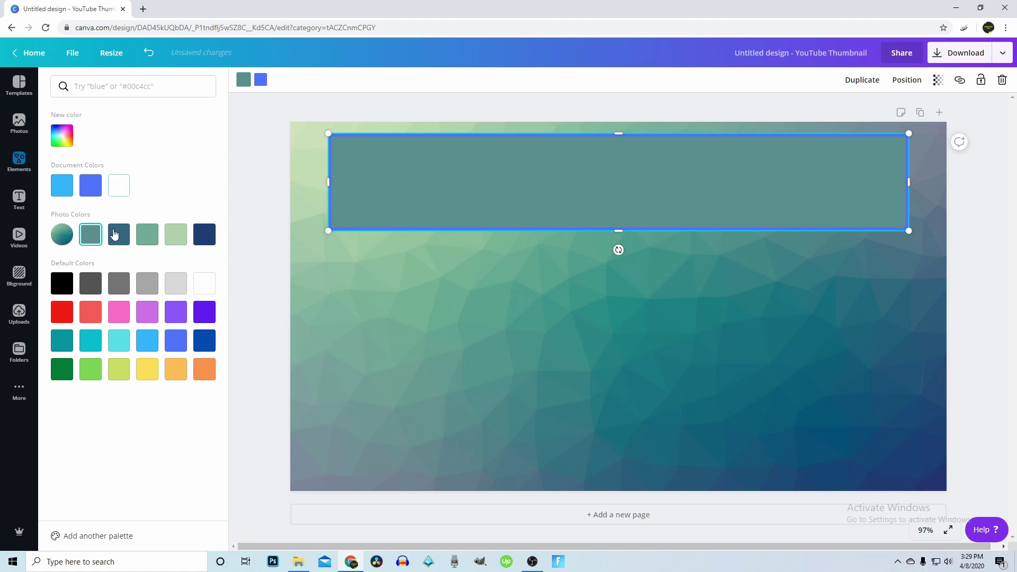
# Add a heading text, place it over the banner rectangle and enlarge it to font size 75.5
pyautogui.click(23, 196)
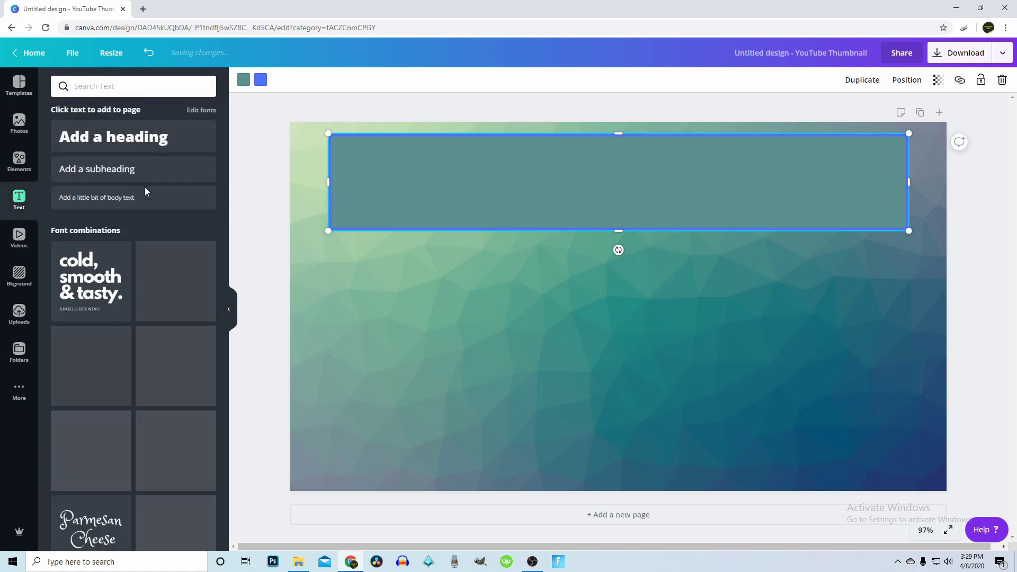
pyautogui.click(124, 137)
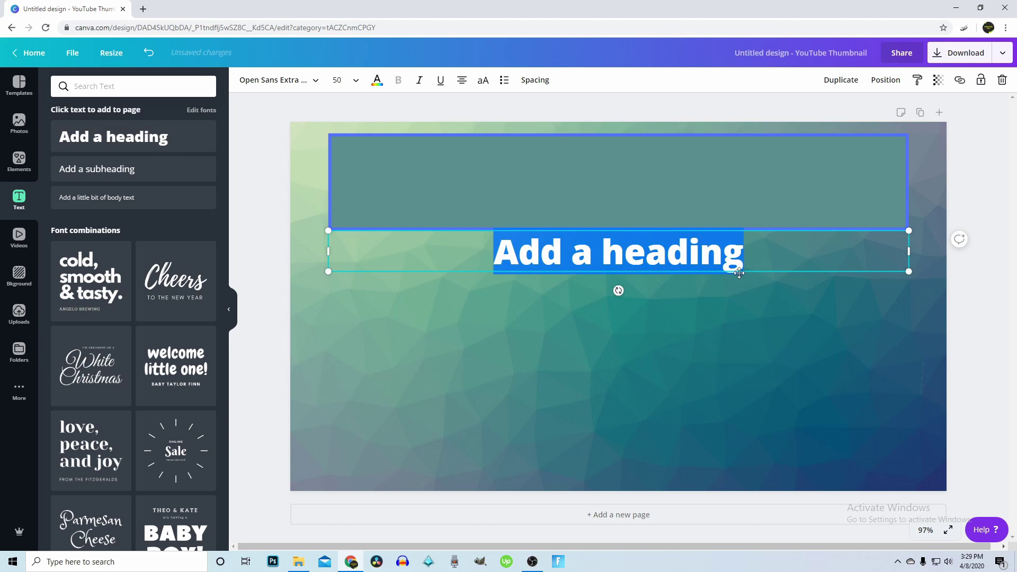
pyautogui.click(988, 320)
pyautogui.moveTo(663, 253); pyautogui.dragTo(660, 172)
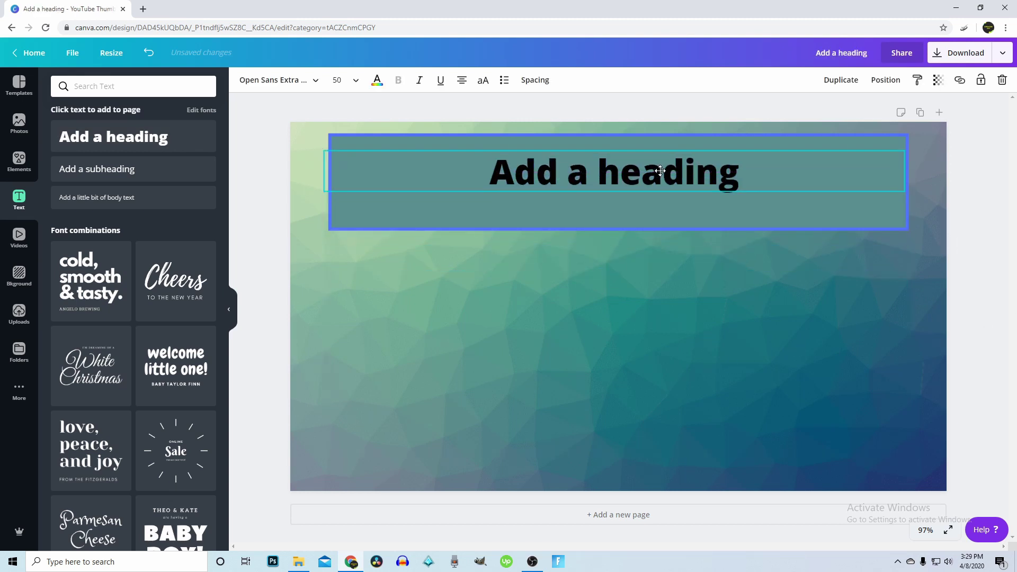
pyautogui.moveTo(320, 191); pyautogui.dragTo(201, 289)
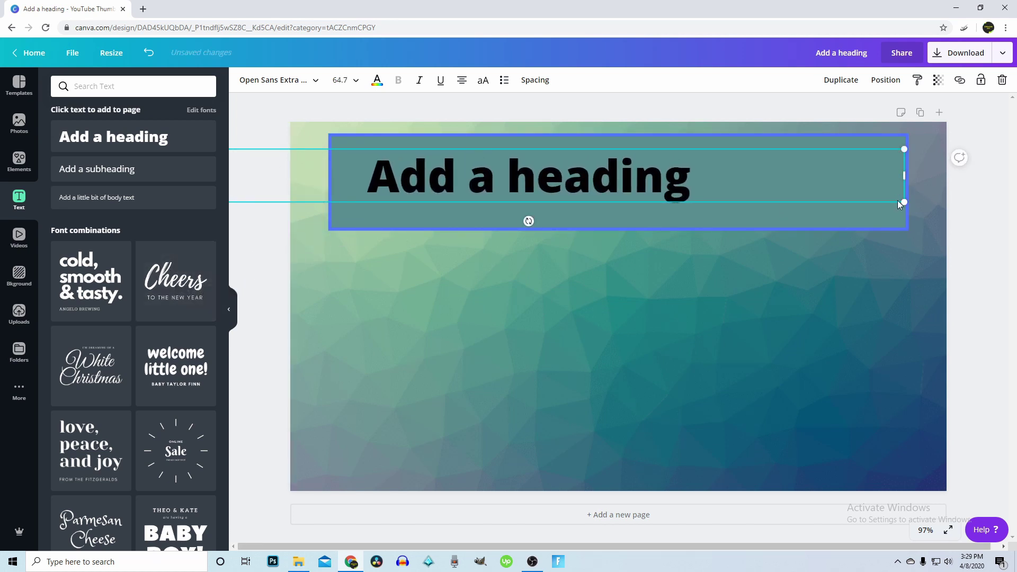
pyautogui.moveTo(904, 203); pyautogui.dragTo(1003, 406)
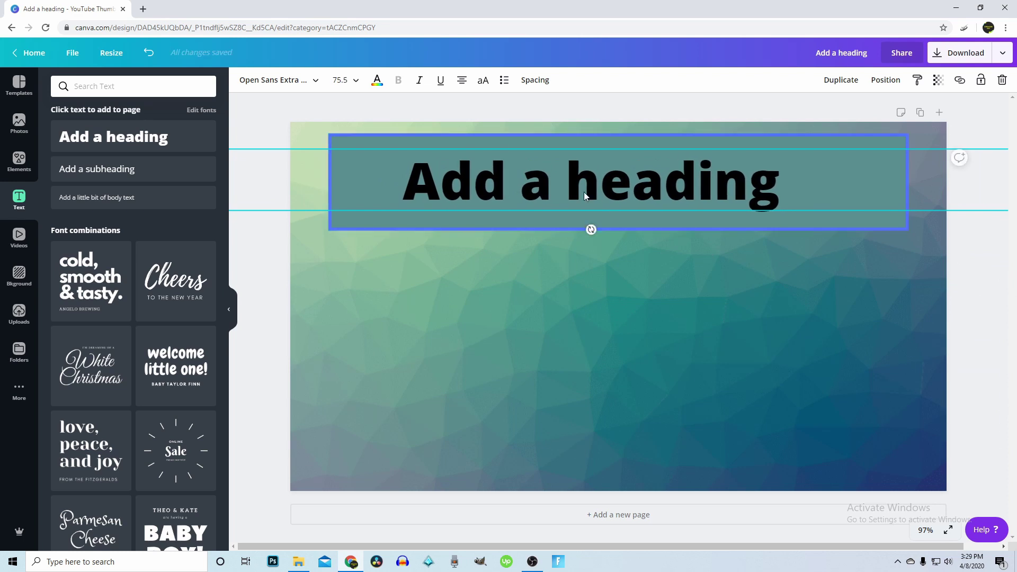
# Set the colour of the whole heading text to white
pyautogui.tripleClick(558, 178)
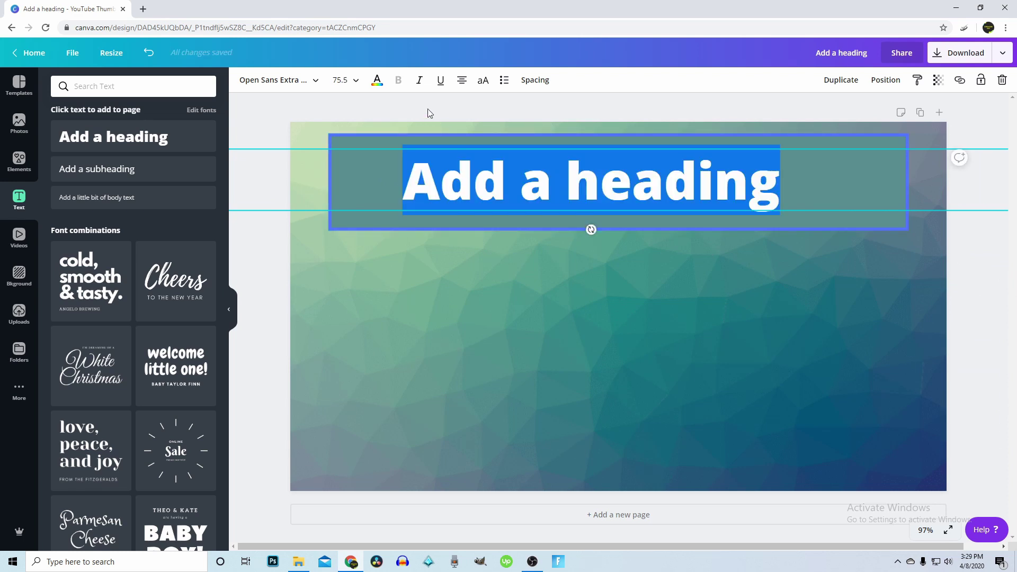
pyautogui.click(377, 80)
pyautogui.click(154, 183)
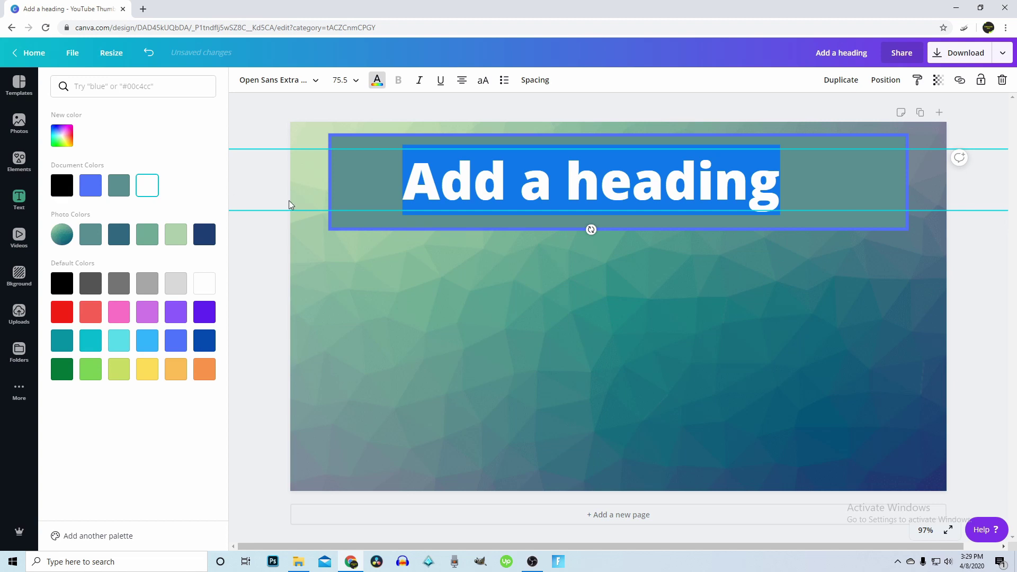
pyautogui.click(372, 181)
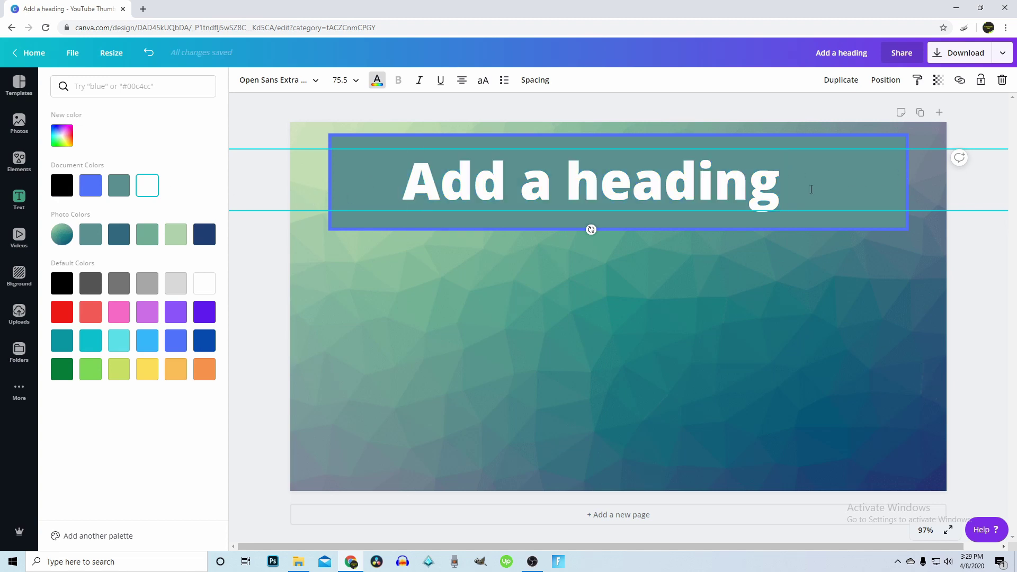
# Replace the placeholder heading text with "How To Add Camera Shake"
pyautogui.moveTo(811, 188); pyautogui.dragTo(371, 164)
pyautogui.press('BackSpace')
pyautogui.write('How TO')
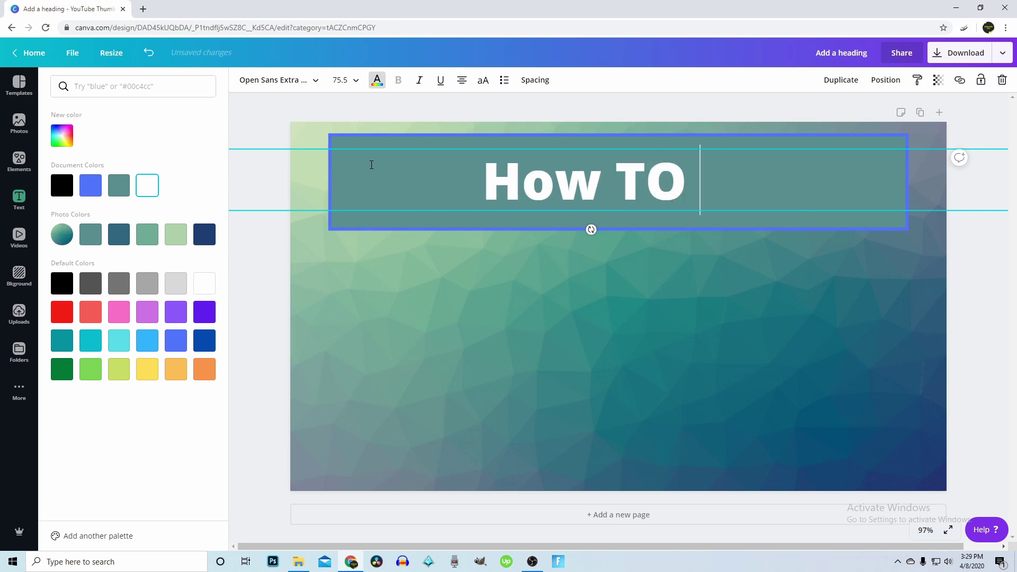
pyautogui.press('BackSpace')
pyautogui.press('BackSpace')
pyautogui.write('o')
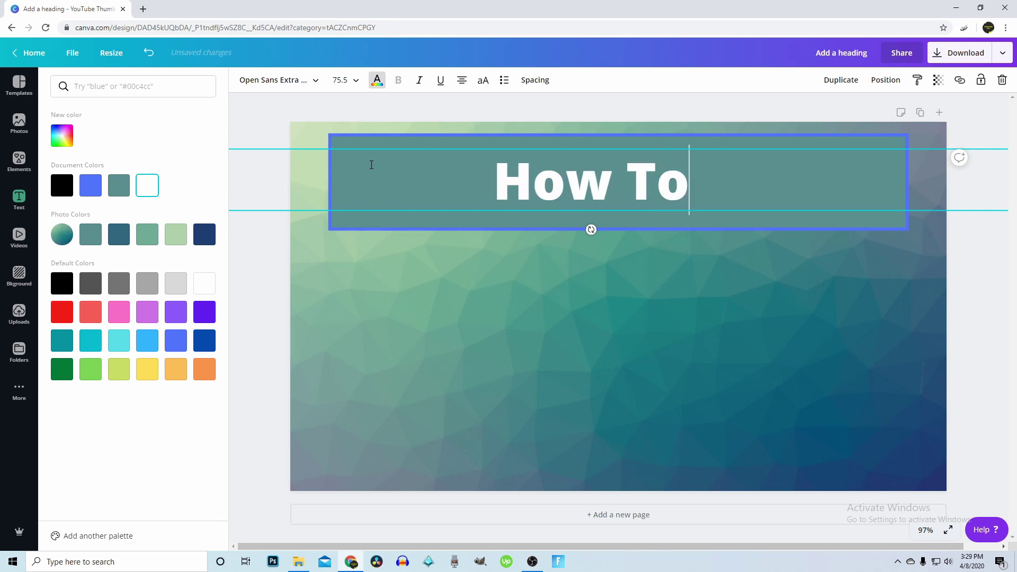
pyautogui.write(' Add ')
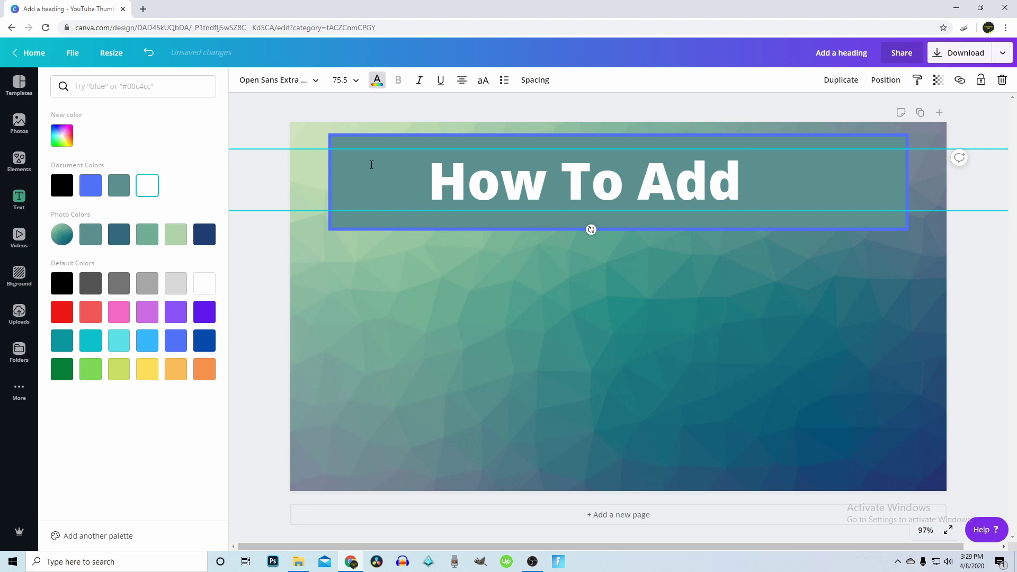
pyautogui.write('Camera ')
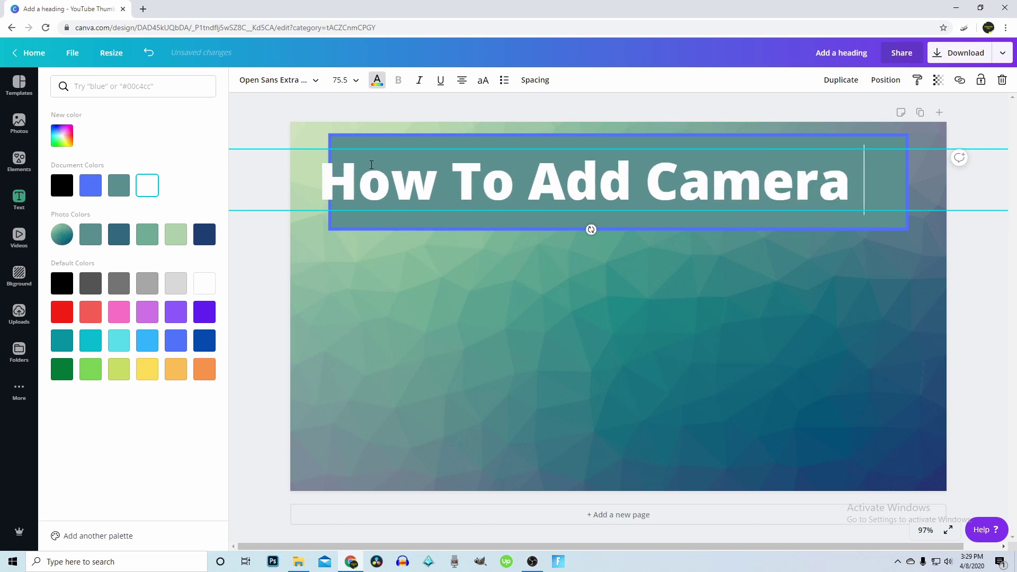
pyautogui.write('Shake')
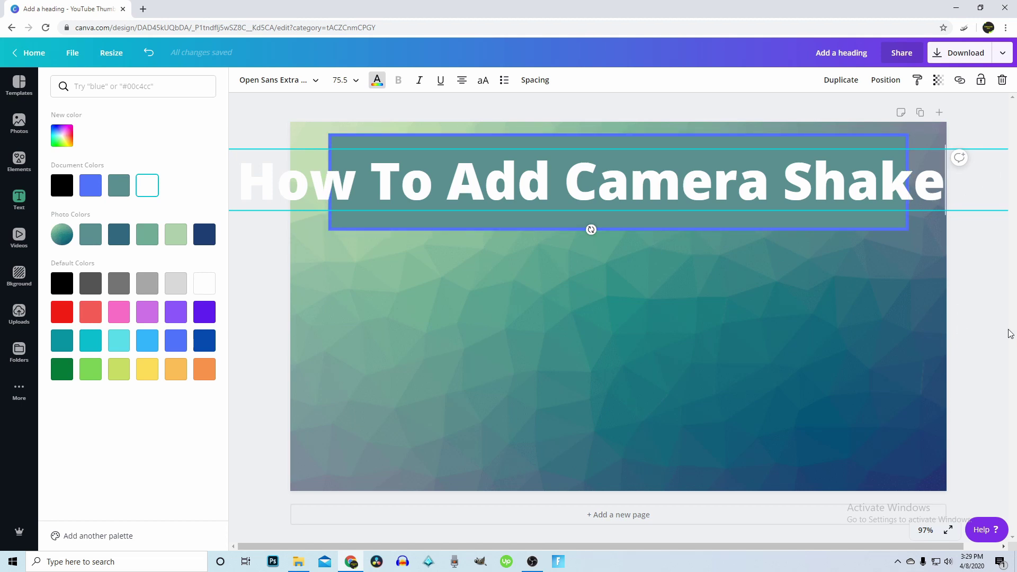
pyautogui.press('Escape')
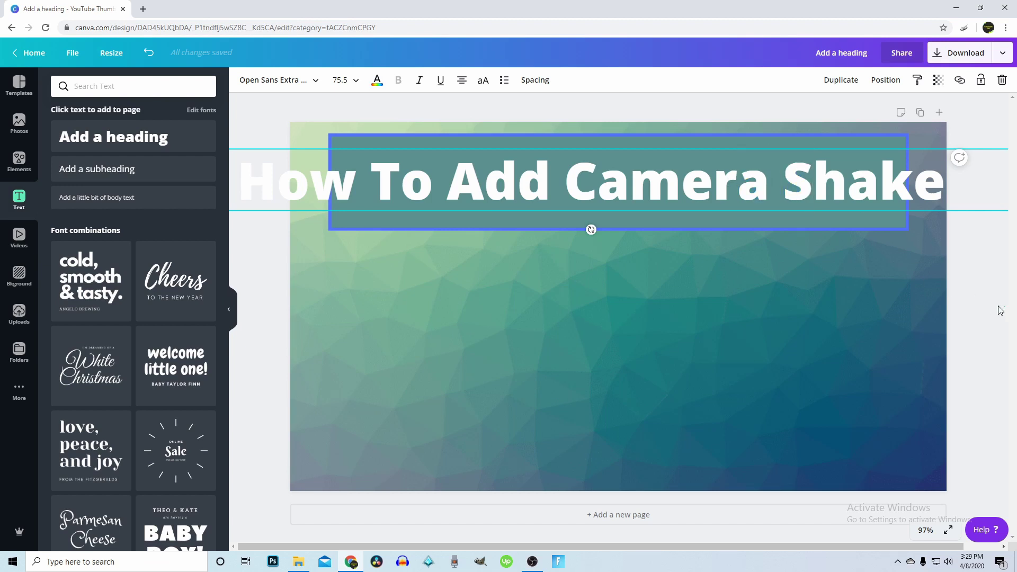
pyautogui.press('Escape')
# Scale the heading down to font size 59.1 and position it within the banner's width along its upper edge
pyautogui.moveTo(748, 174); pyautogui.dragTo(564, 197)
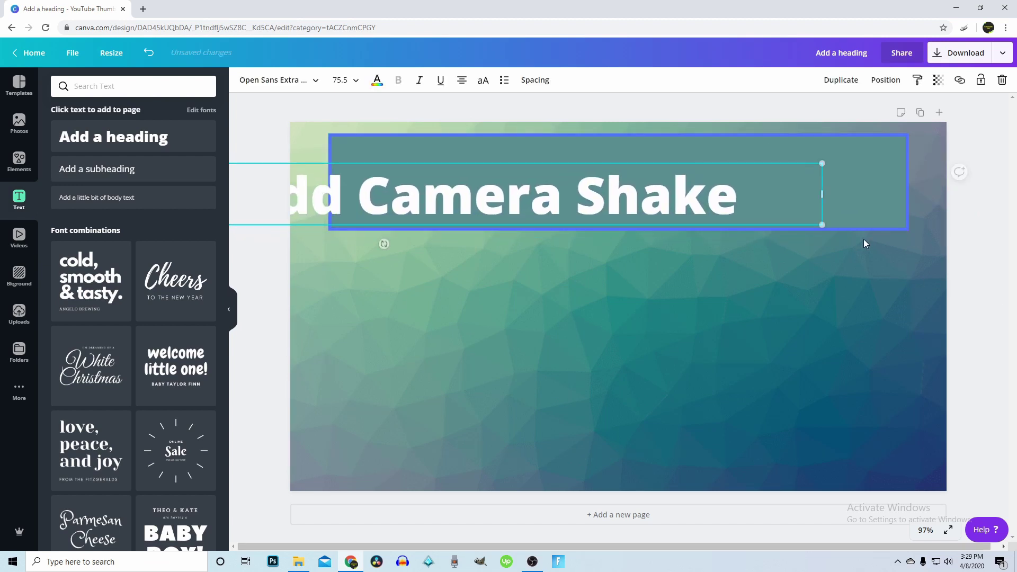
pyautogui.moveTo(820, 225); pyautogui.dragTo(956, 186)
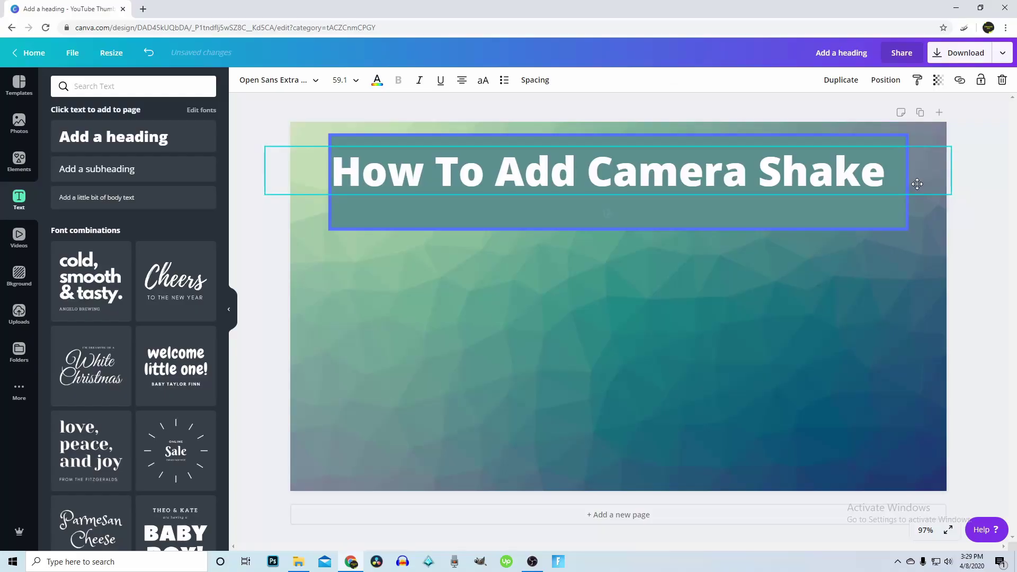
pyautogui.moveTo(918, 184); pyautogui.dragTo(921, 169)
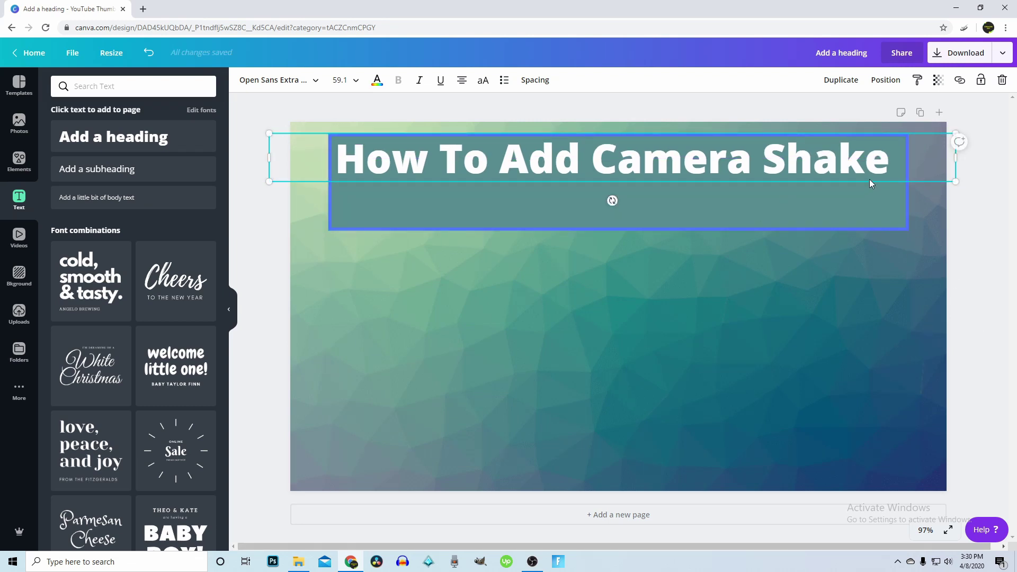
# Add a second line reading "In Davinci Resolve 16" to the heading in the banner
pyautogui.click(886, 156)
pyautogui.press('Return')
pyautogui.write('U')
pyautogui.press('BackSpace')
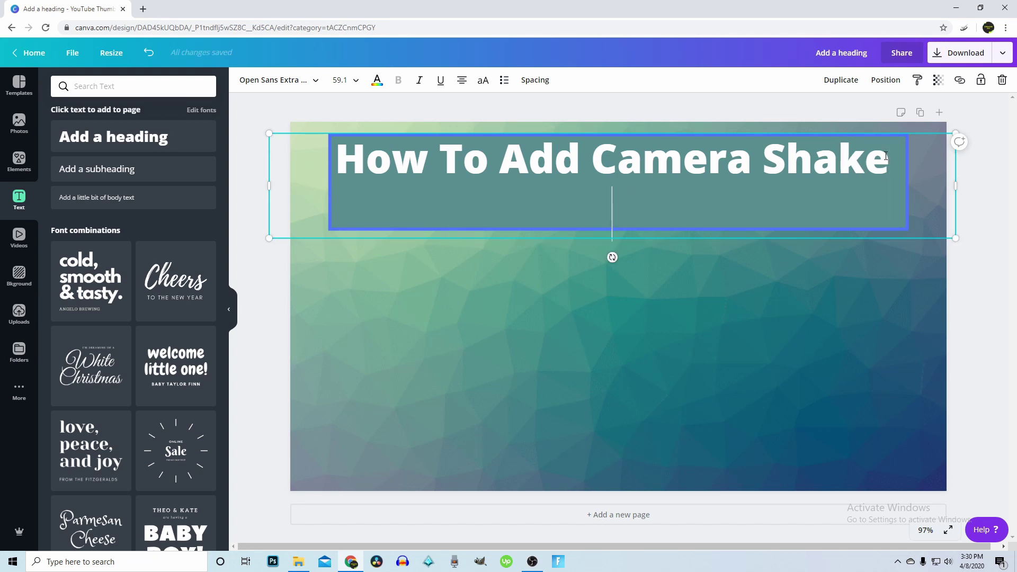
pyautogui.write('In Davinci ')
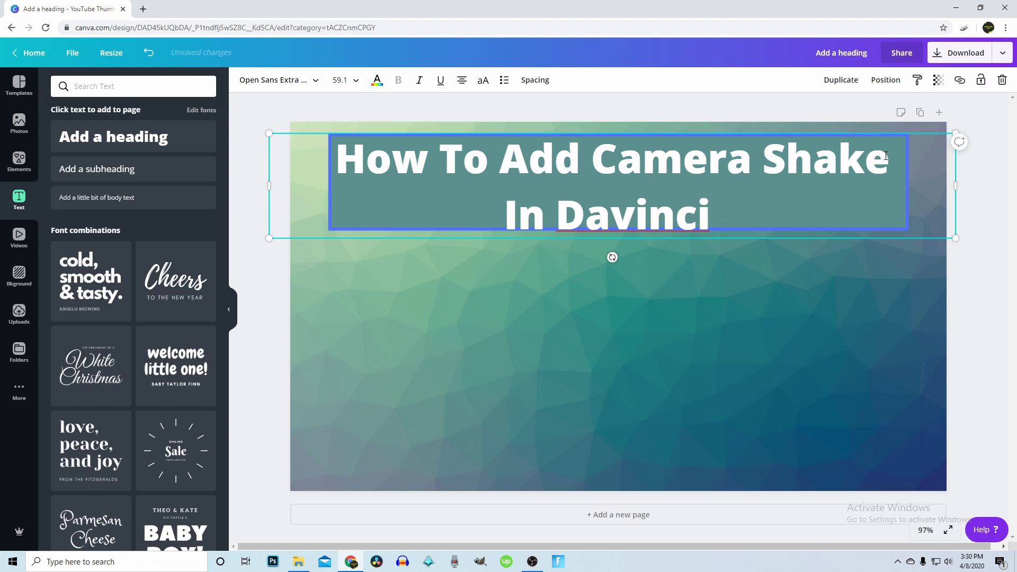
pyautogui.write('Resolve')
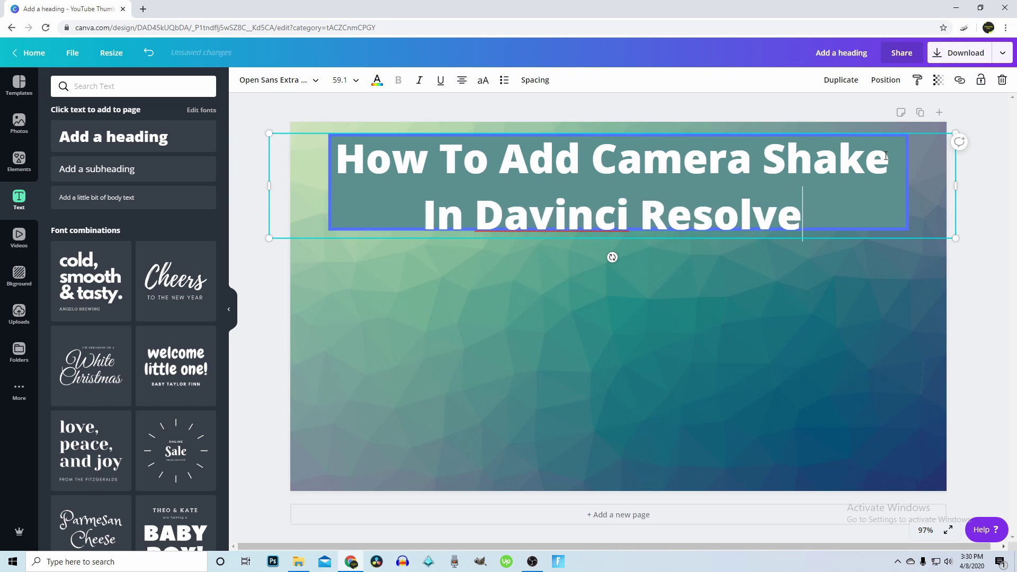
pyautogui.write(' 16')
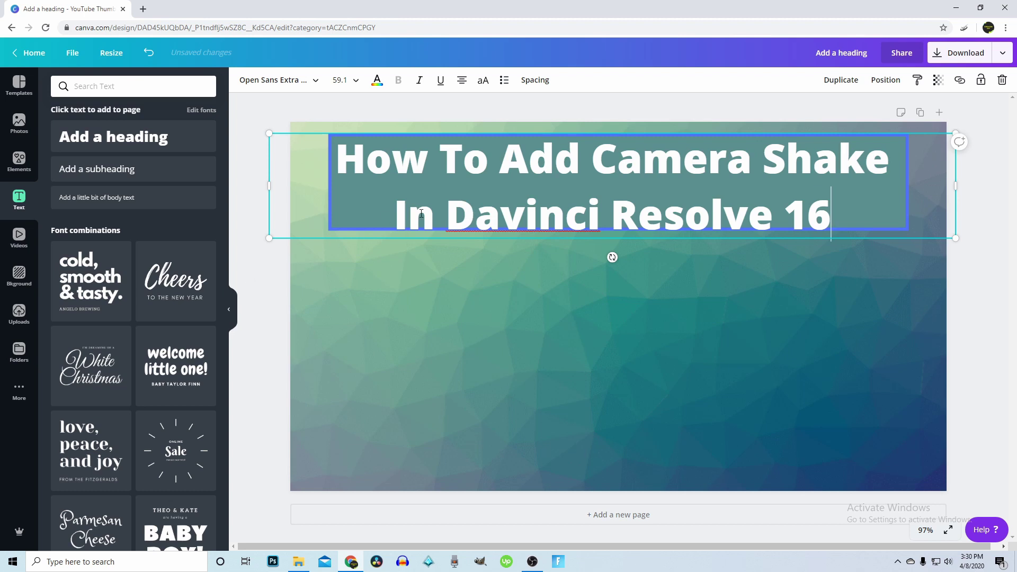
# Scale the two-line heading down to font size 56 and centre it over the banner rectangle
pyautogui.moveTo(954, 234); pyautogui.dragTo(938, 208)
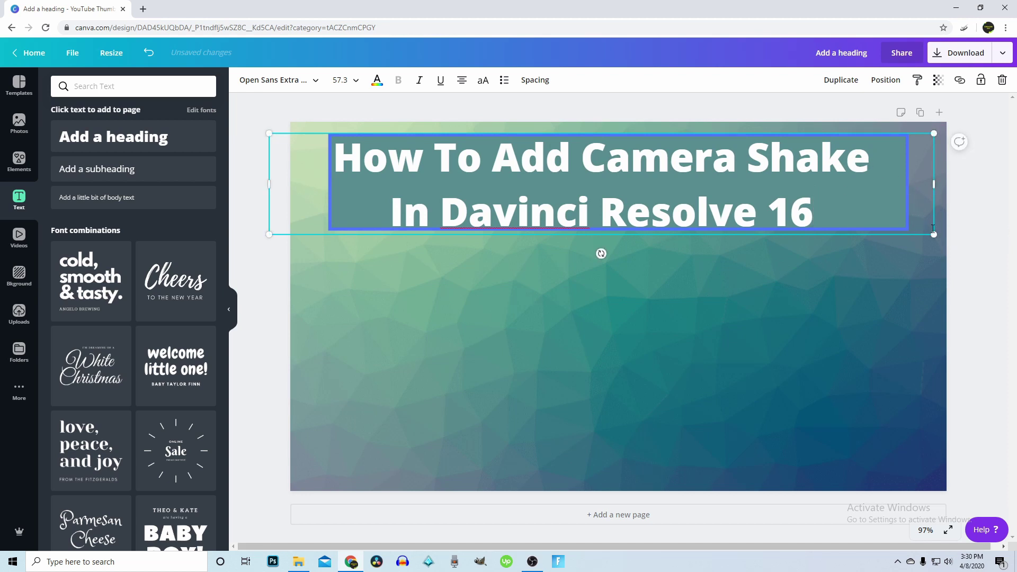
pyautogui.moveTo(935, 234)
pyautogui.mouseDown()
pyautogui.moveTo(955, 229)
pyautogui.moveTo(921, 231)
pyautogui.mouseUp()
pyautogui.moveTo(849, 190); pyautogui.dragTo(875, 191)
pyautogui.click(972, 263)
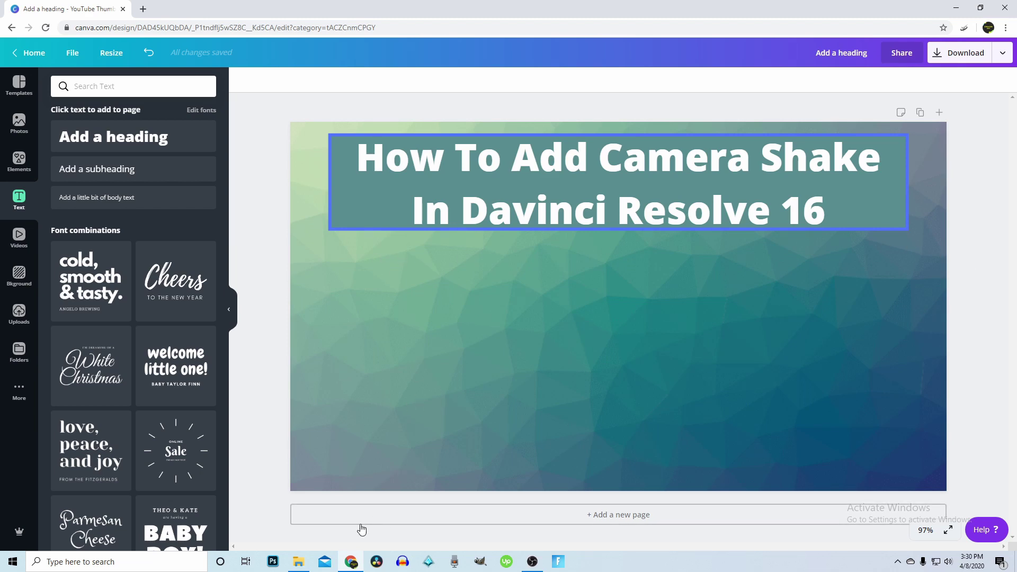
# Insert the DaVinci_Resolve_Logo image from the Downloads folder and place it in the thumbnail's lower-left corner
pyautogui.click(299, 562)
pyautogui.click(19, 313)
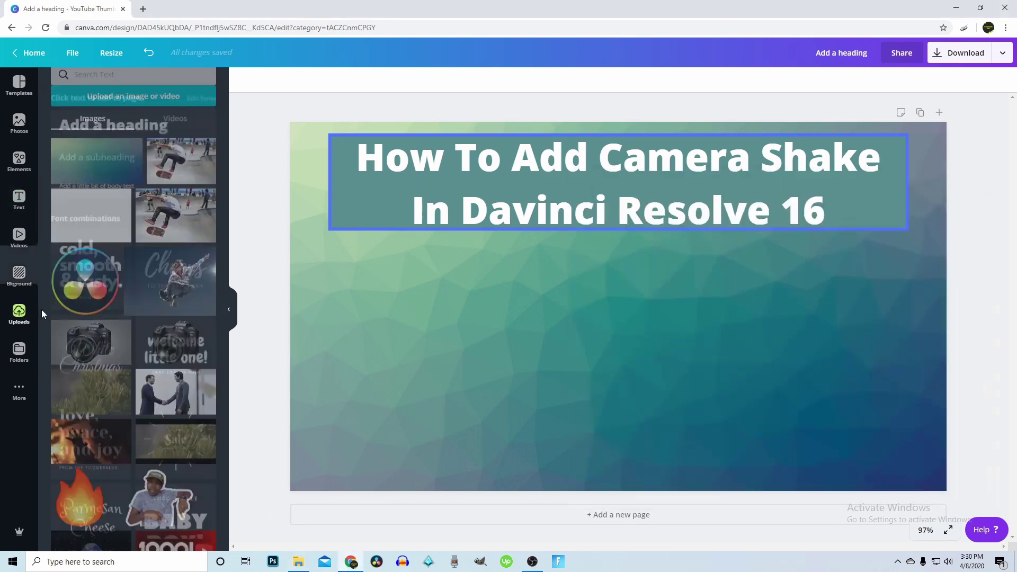
pyautogui.click(19, 200)
pyautogui.click(299, 562)
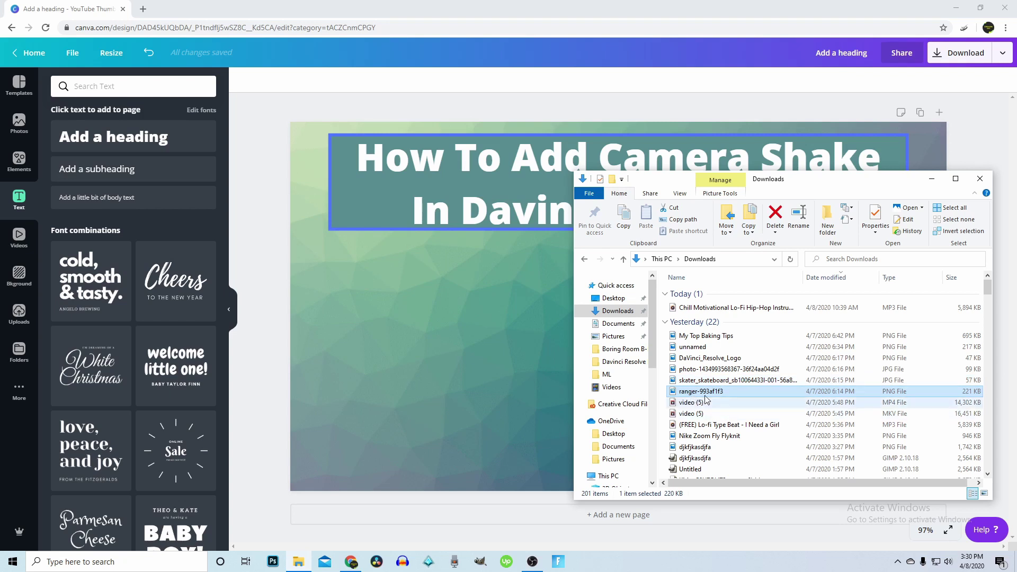
pyautogui.click(713, 360)
pyautogui.moveTo(752, 360); pyautogui.dragTo(482, 357)
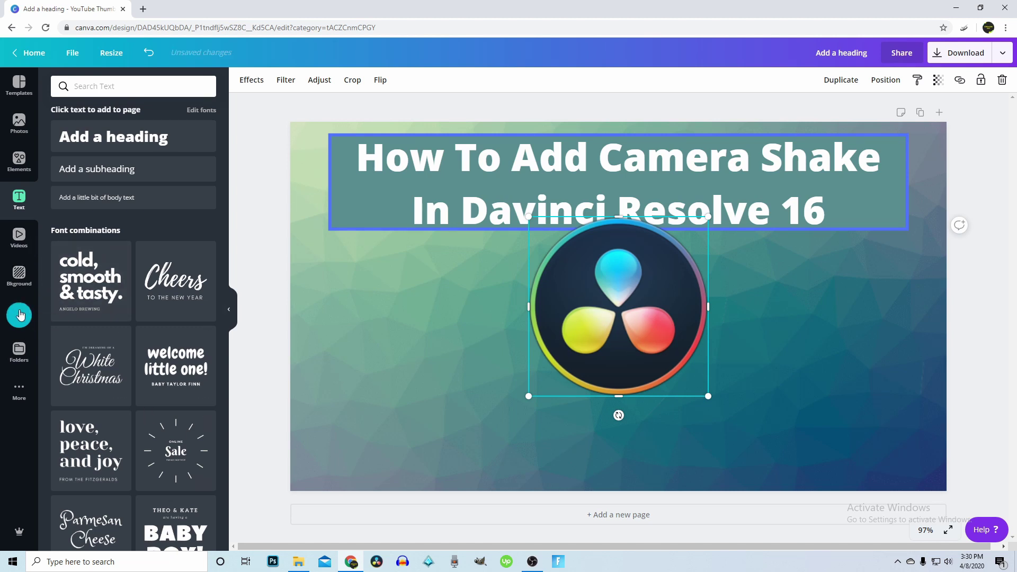
pyautogui.moveTo(595, 338); pyautogui.dragTo(390, 410)
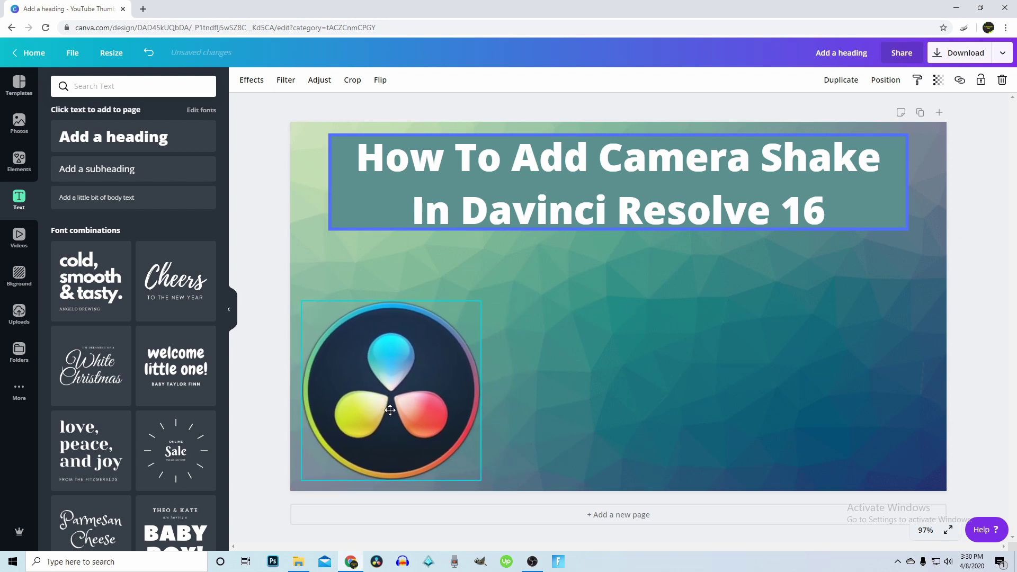
# Tilt the banner heading slightly counterclockwise so its text rises toward the right
pyautogui.click(530, 177)
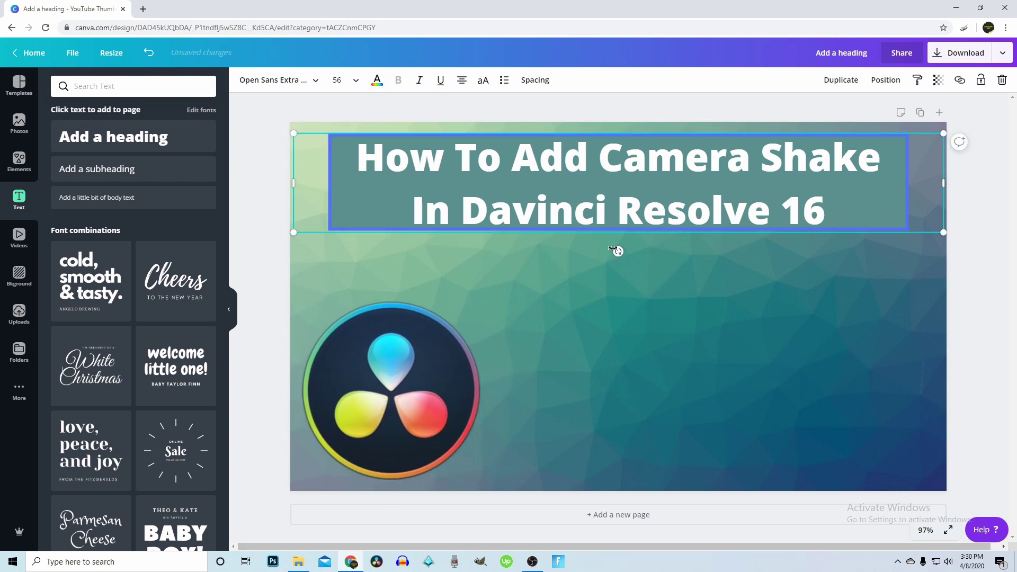
pyautogui.moveTo(620, 252); pyautogui.dragTo(625, 260)
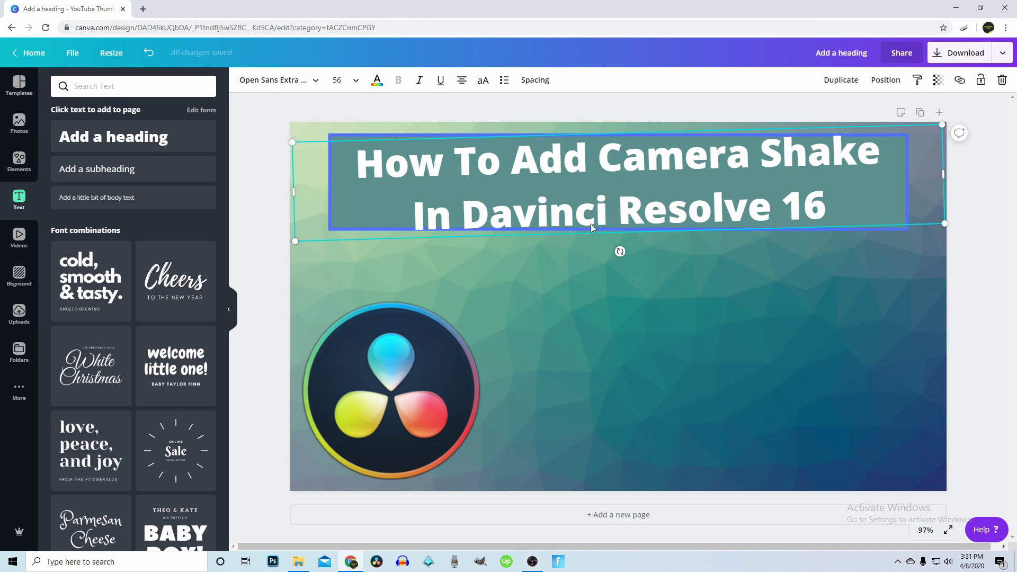
pyautogui.moveTo(620, 252); pyautogui.dragTo(617, 254)
pyautogui.click(616, 209)
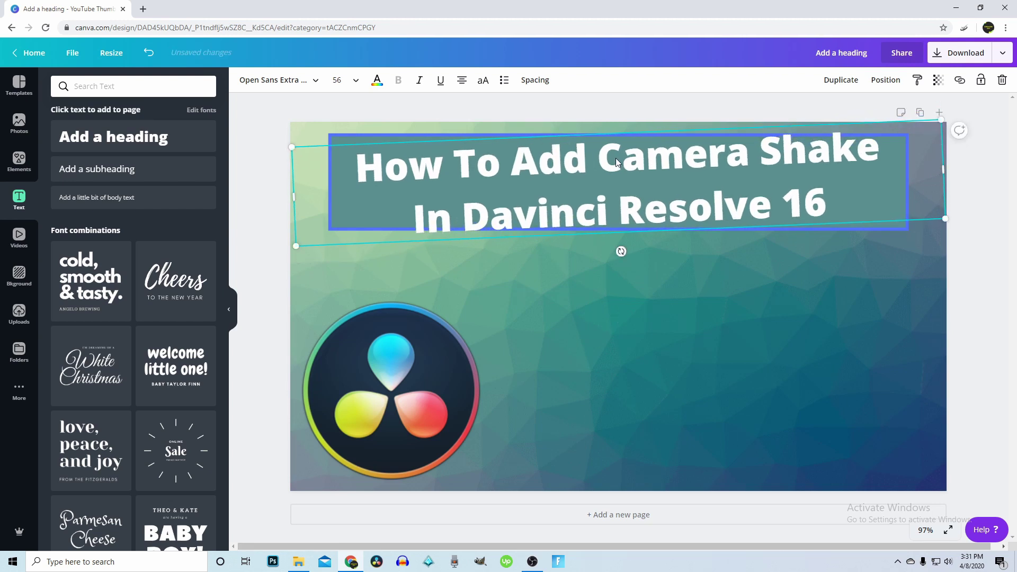
pyautogui.moveTo(621, 252); pyautogui.dragTo(626, 253)
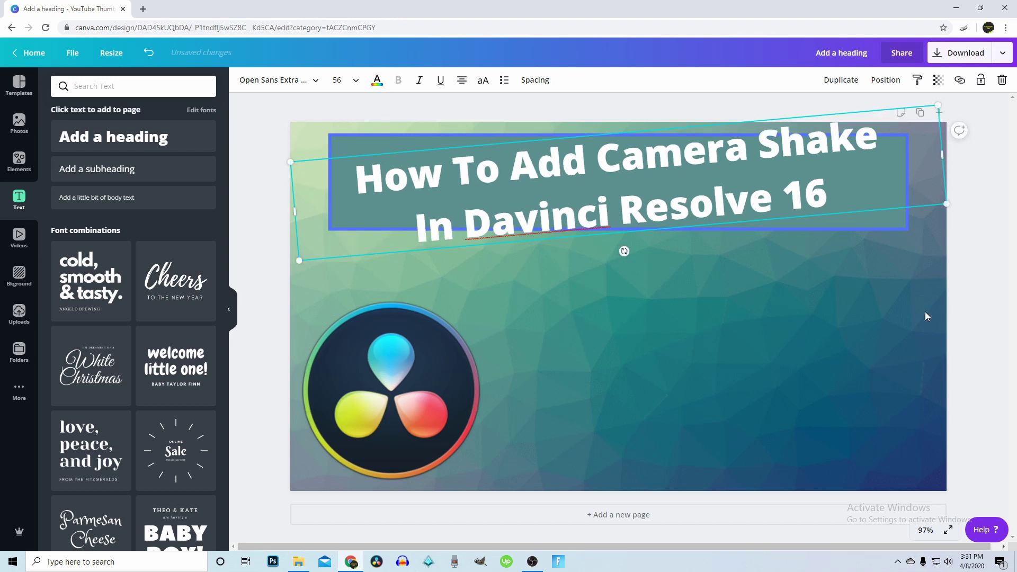
pyautogui.click(1006, 301)
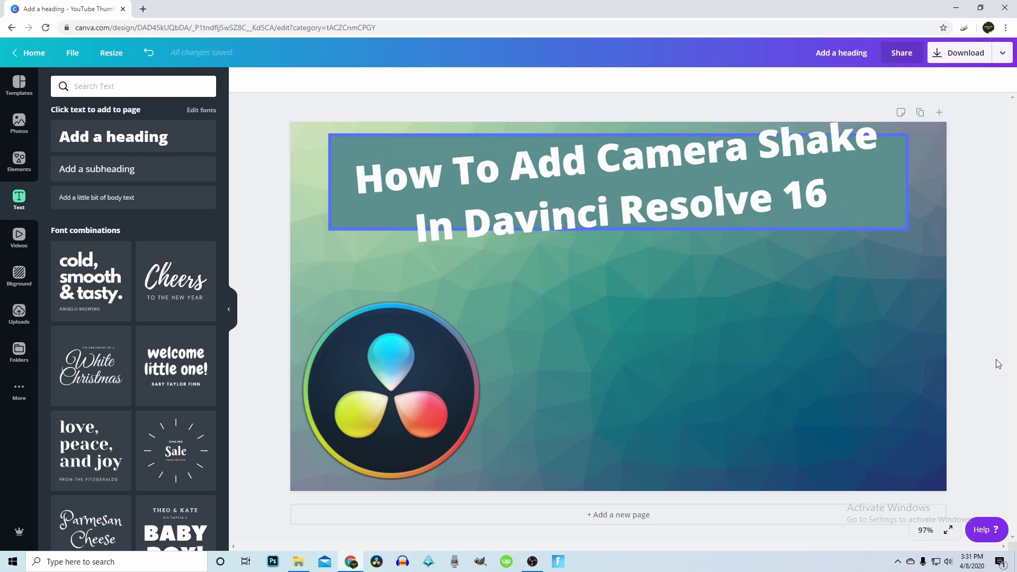
pyautogui.click(636, 216)
pyautogui.moveTo(625, 251)
pyautogui.mouseDown()
pyautogui.moveTo(612, 252)
pyautogui.moveTo(623, 250)
pyautogui.mouseUp()
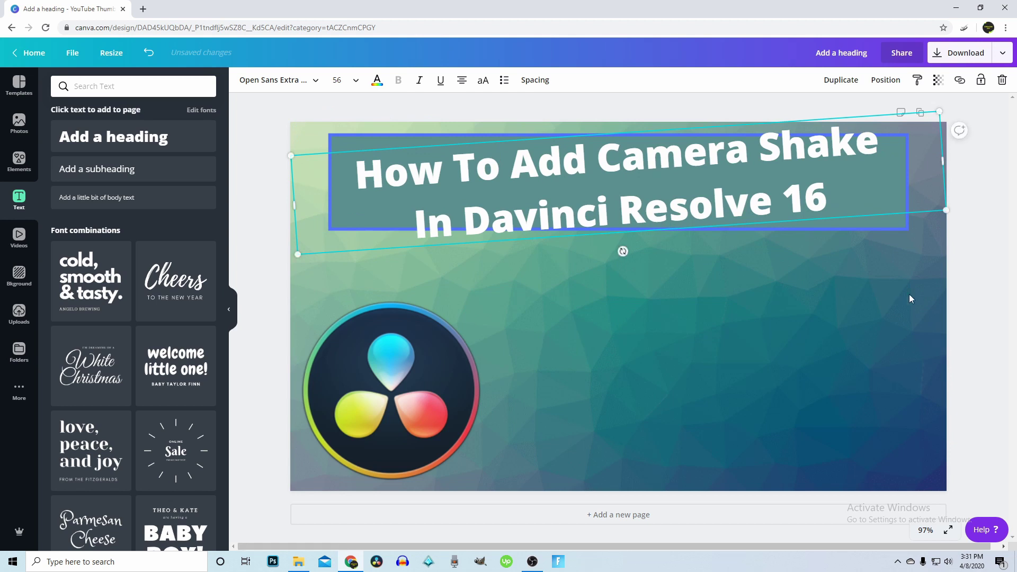
pyautogui.click(991, 300)
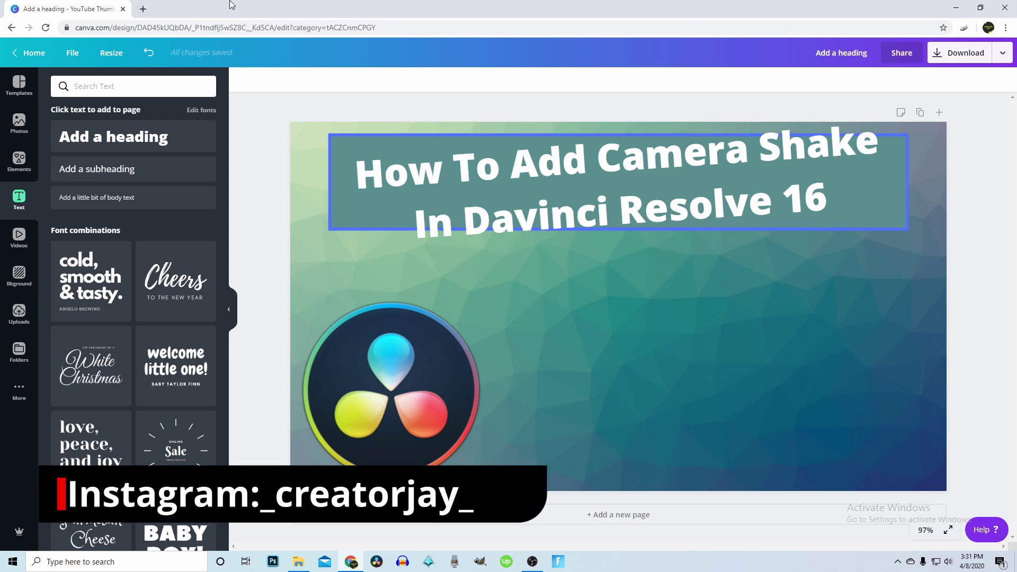
# Search YouTube in a new browser tab for "how to add camera shake in davinci resolve 16" and examine the resulting video thumbnails
pyautogui.click(144, 9)
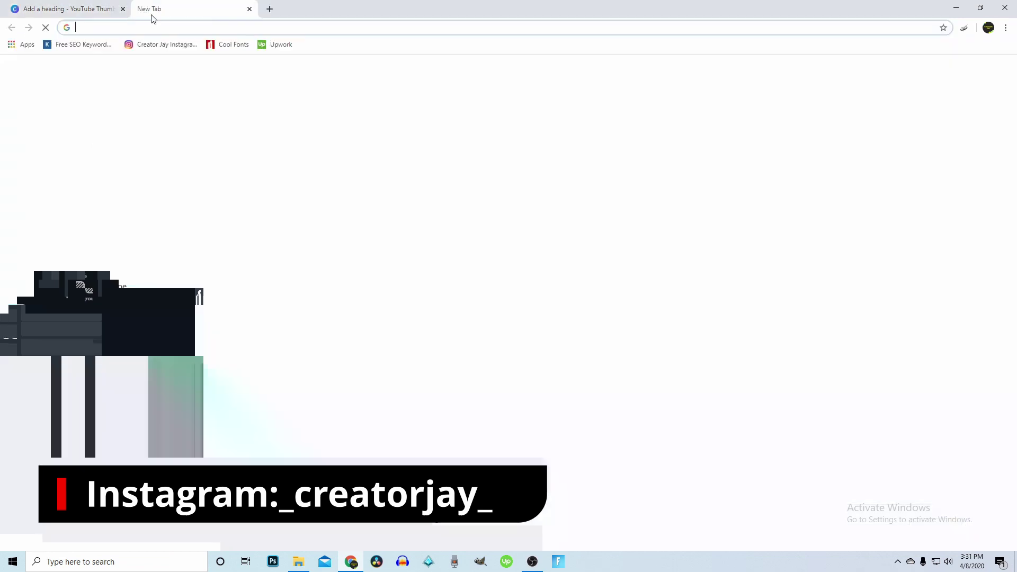
pyautogui.click(517, 278)
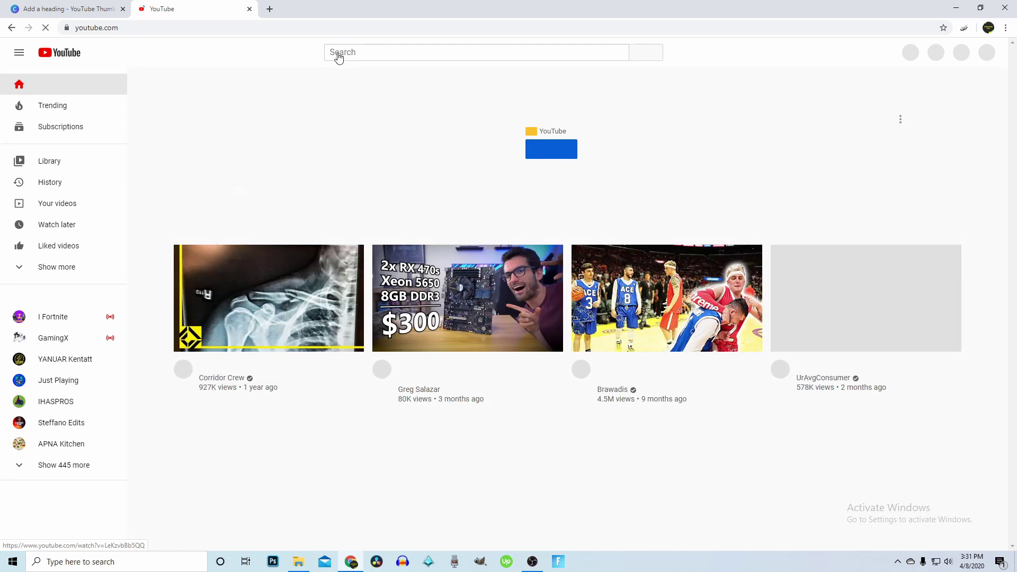
pyautogui.click(339, 53)
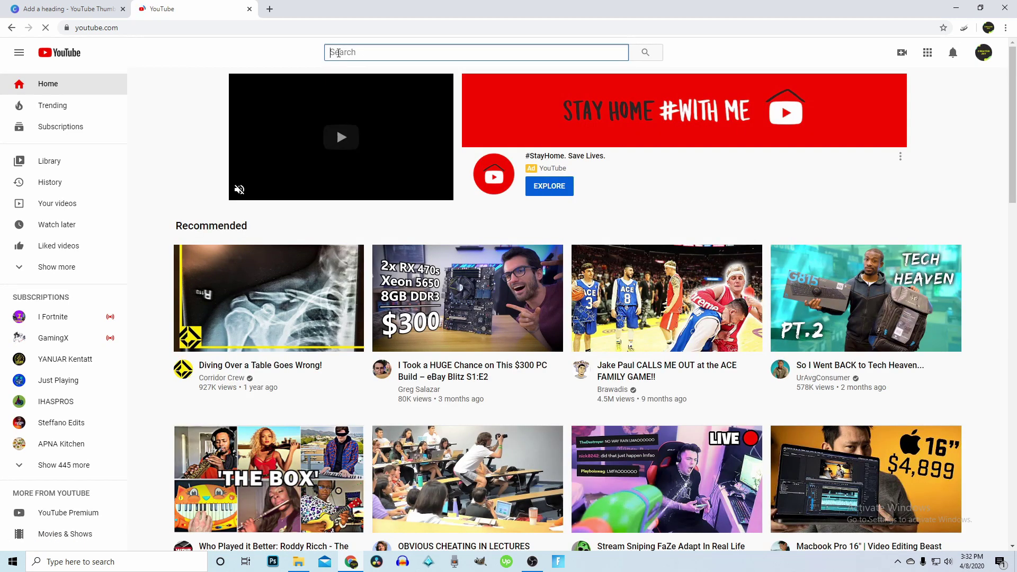
pyautogui.write('how to ')
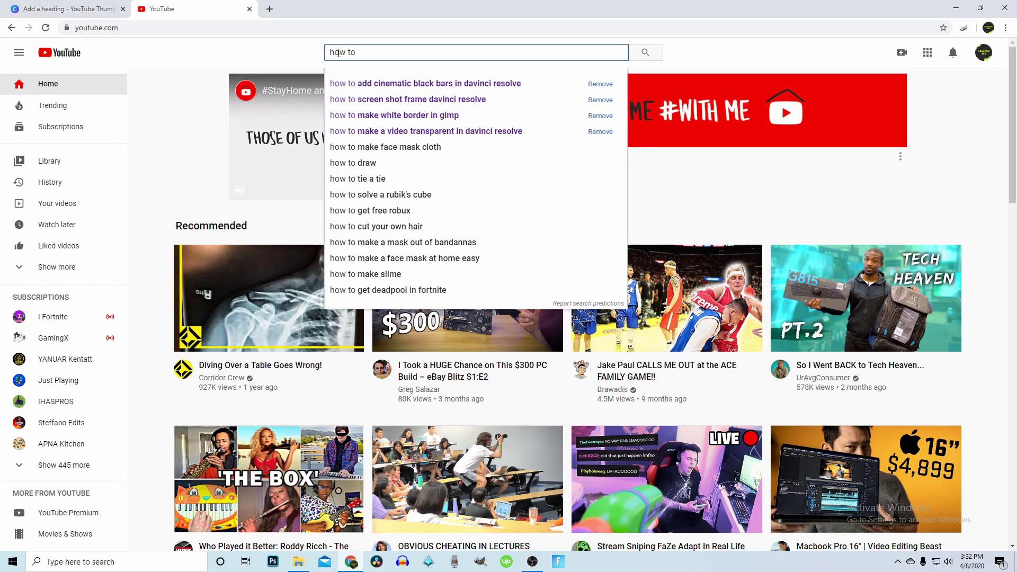
pyautogui.write('a')
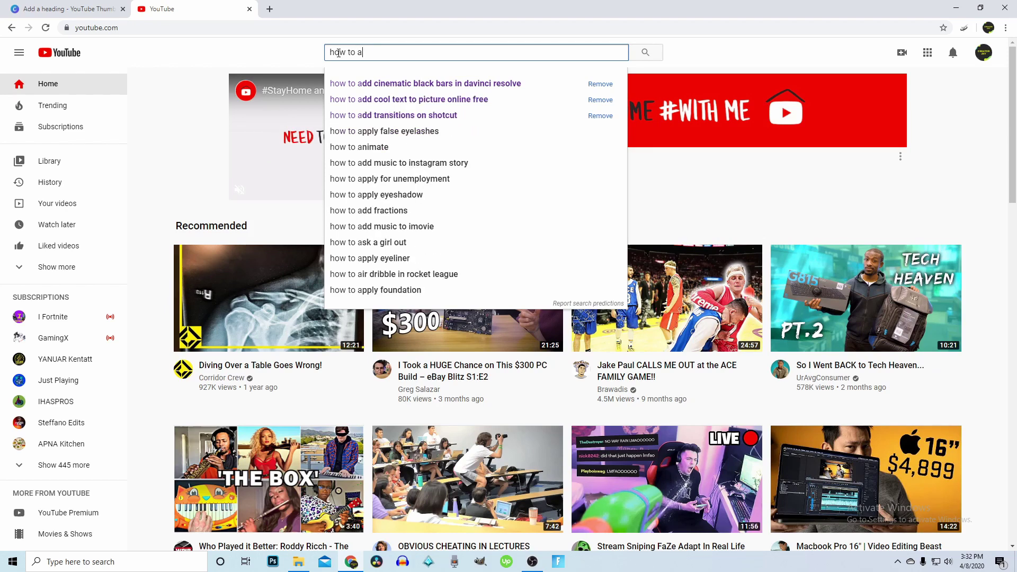
pyautogui.write('dd c')
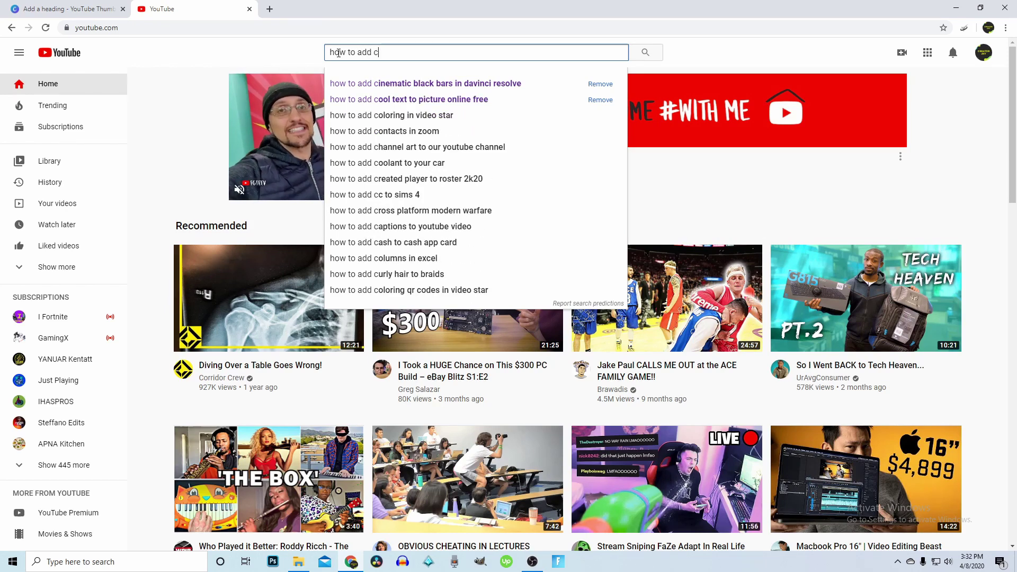
pyautogui.write('amera ')
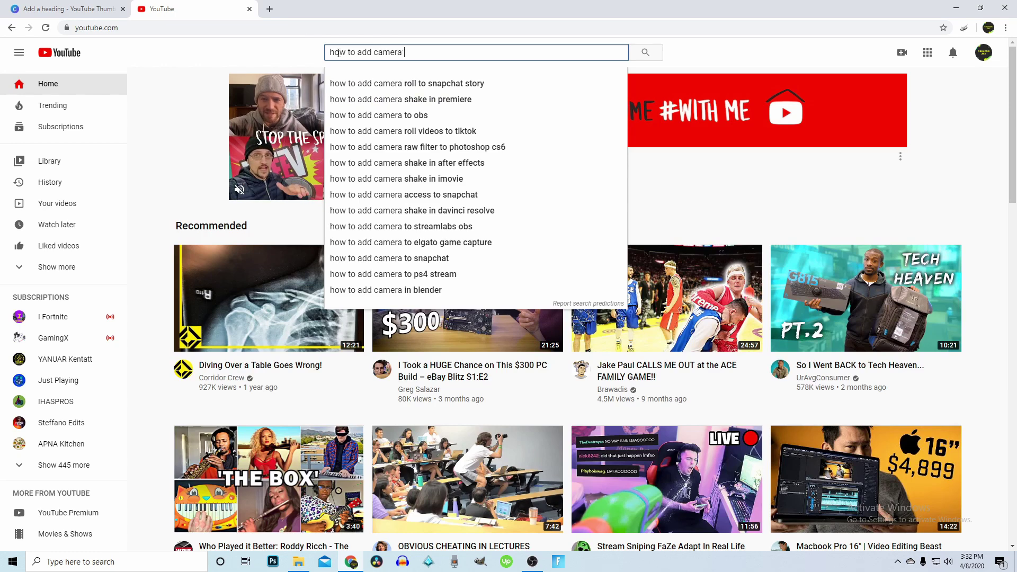
pyautogui.write('shake')
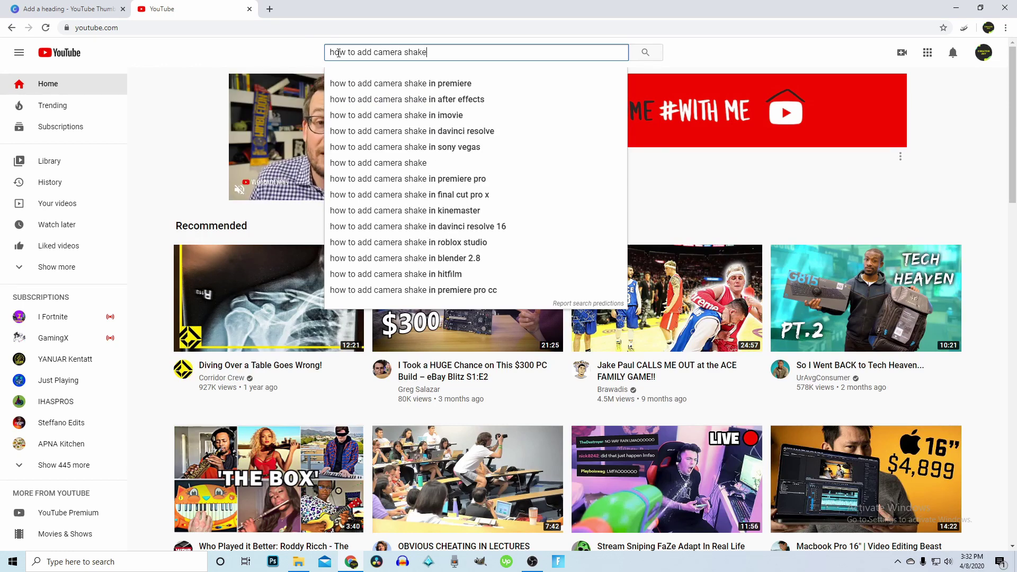
pyautogui.write(' in da')
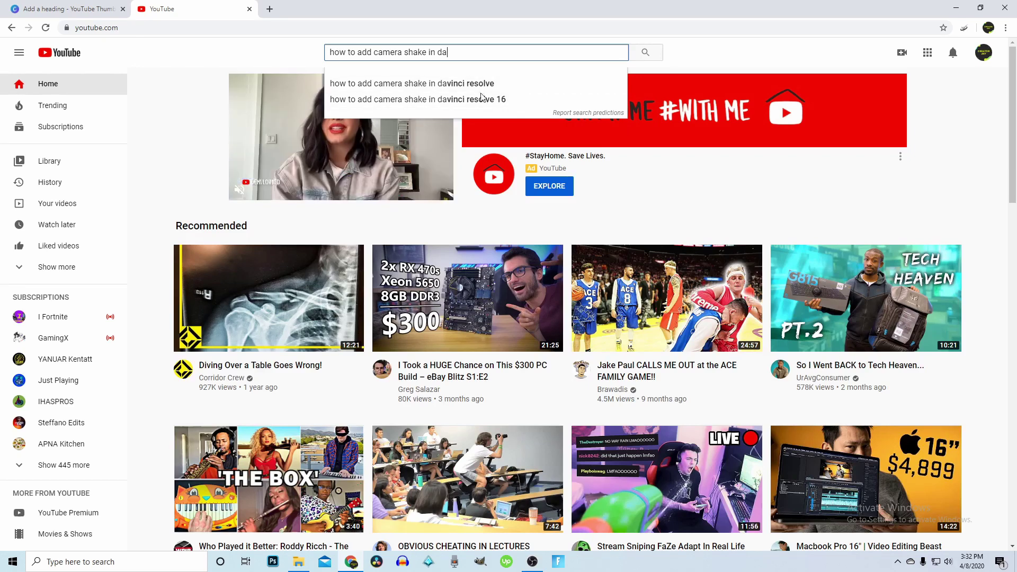
pyautogui.click(535, 98)
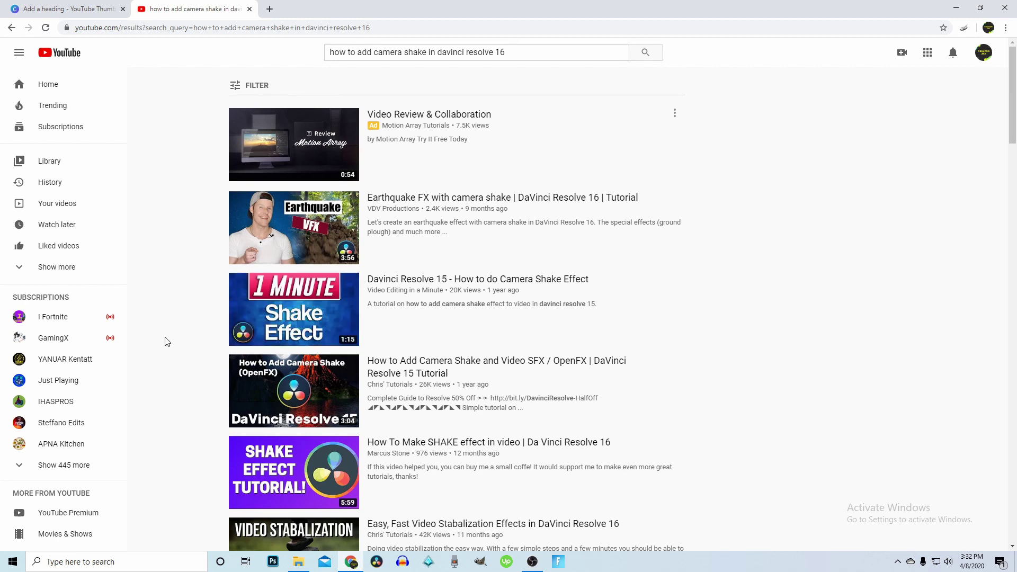
pyautogui.scroll(-1, 168, 342)
pyautogui.scroll(-2, 168, 342)
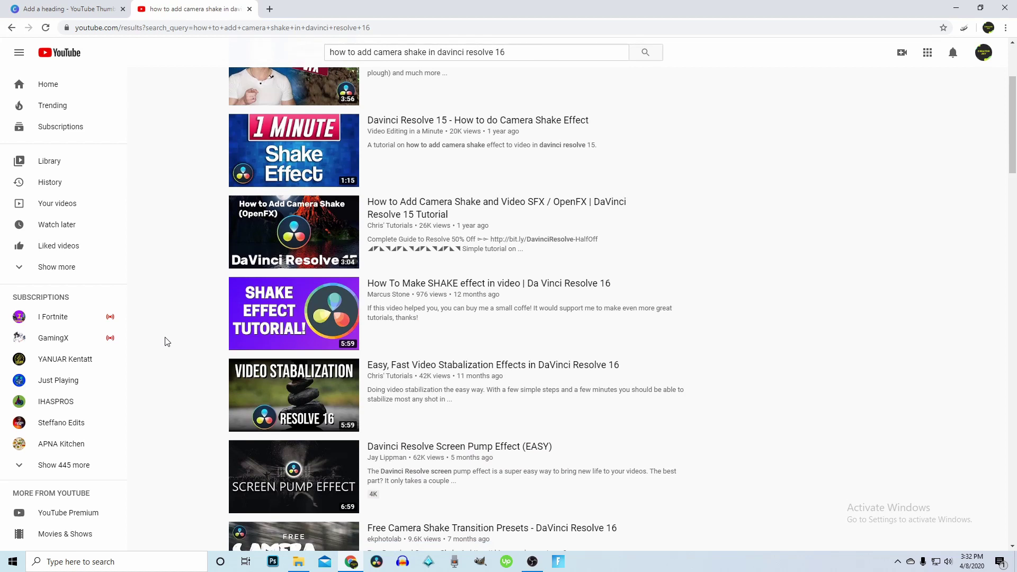
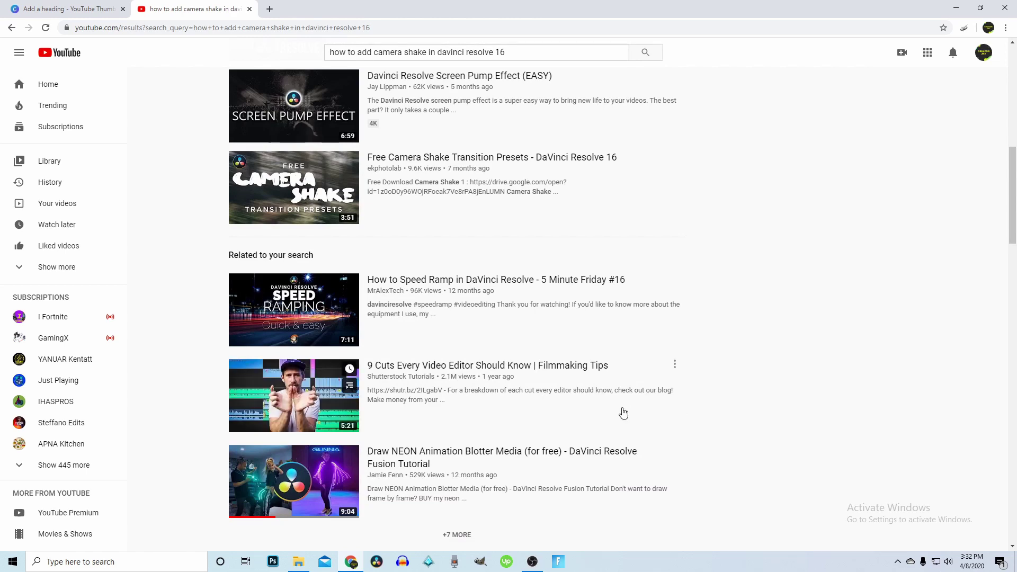
pyautogui.scroll(-5, 622, 411)
# Return to the Canva design, add another heading text and place it to the right of the DaVinci Resolve logo
pyautogui.click(92, 6)
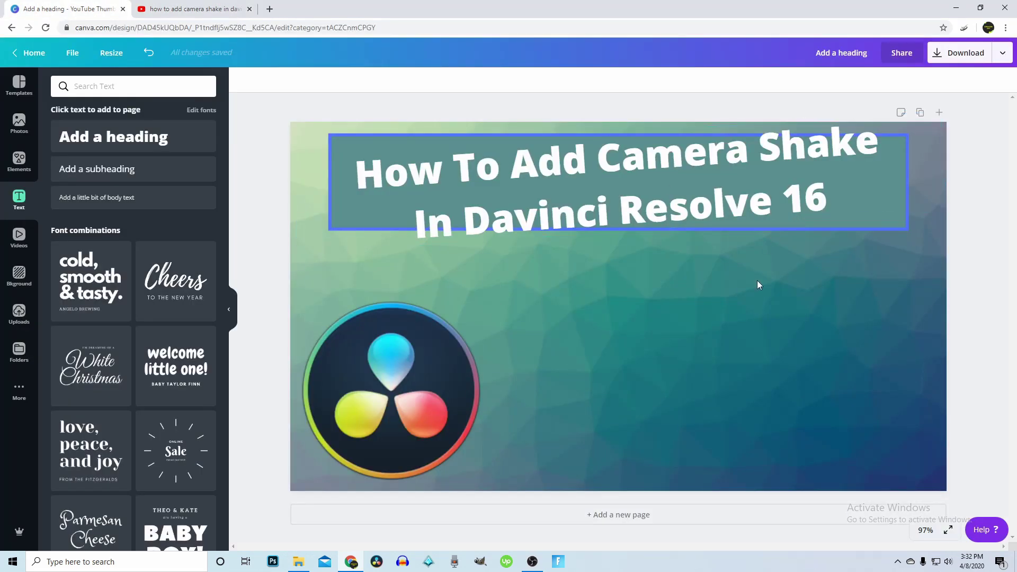
pyautogui.click(156, 139)
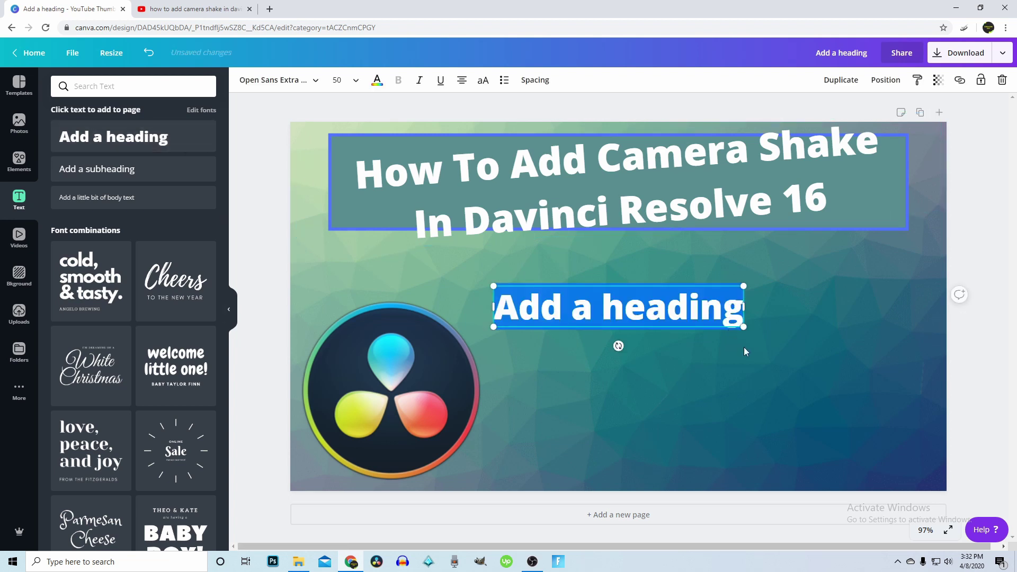
pyautogui.click(990, 375)
pyautogui.moveTo(683, 315); pyautogui.dragTo(799, 336)
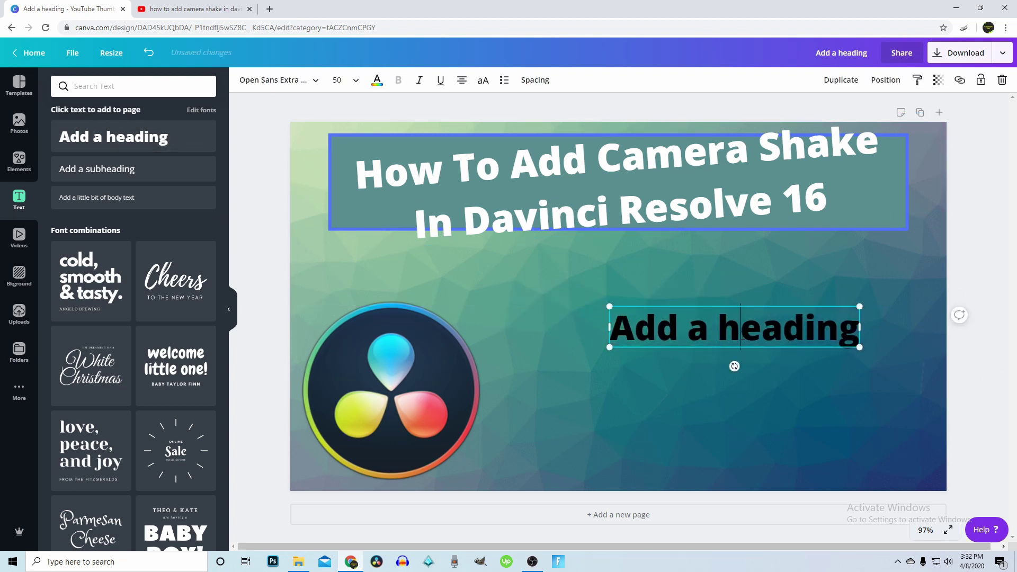
# Set the colour of the whole new heading text to white
pyautogui.doubleClick(726, 340)
pyautogui.tripleClick(690, 338)
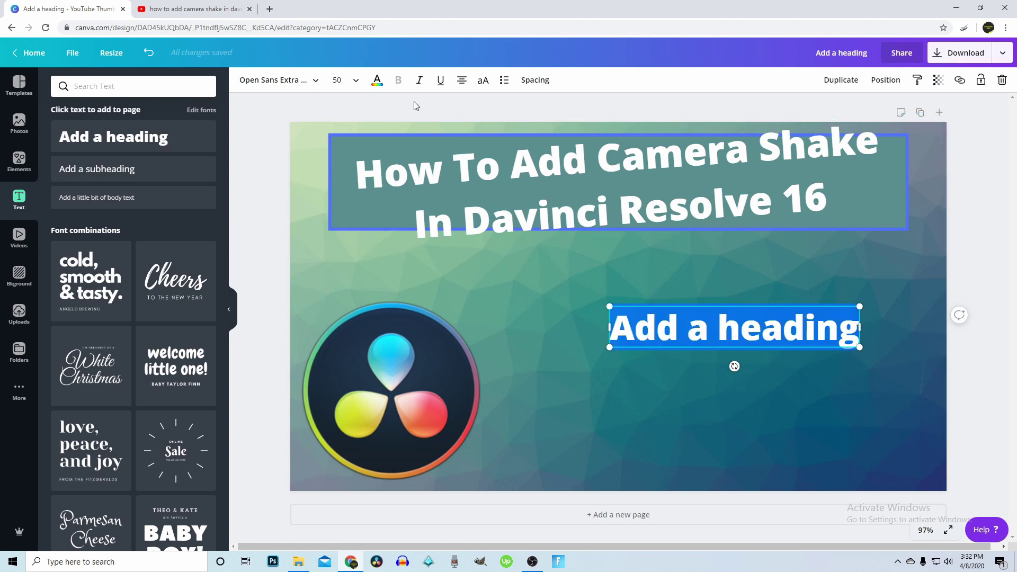
pyautogui.click(378, 80)
pyautogui.click(147, 185)
pyautogui.click(950, 348)
pyautogui.click(950, 348)
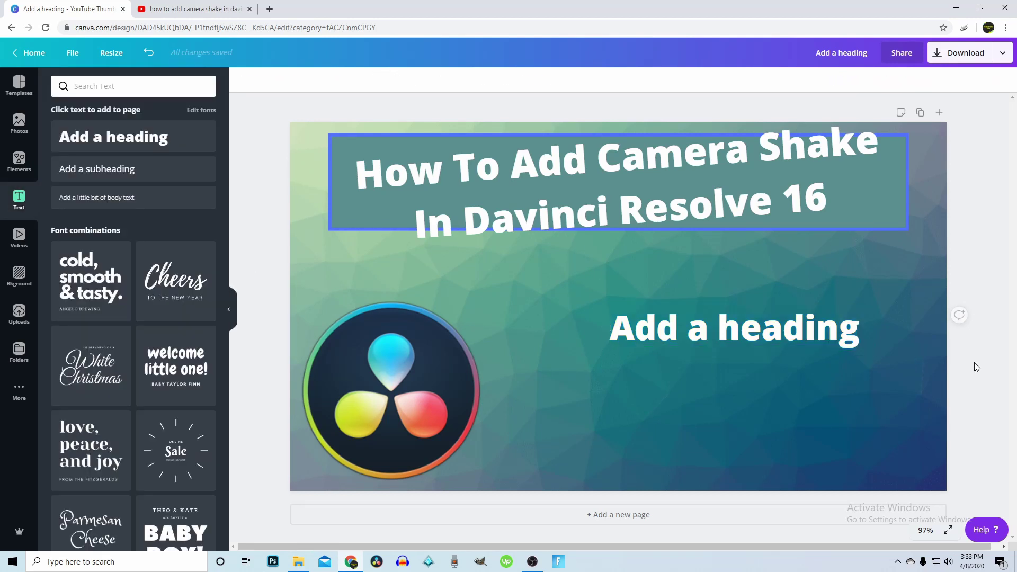
# Enlarge the new white heading beside the logo and shift it slightly left so it stays inside the canvas
pyautogui.click(736, 329)
pyautogui.moveTo(860, 347); pyautogui.dragTo(953, 381)
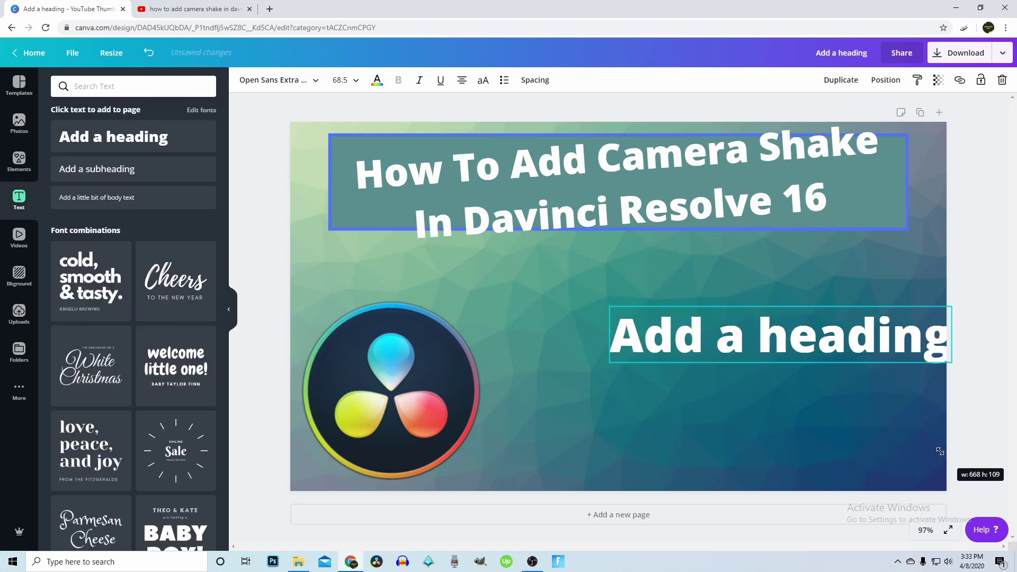
pyautogui.moveTo(759, 357); pyautogui.dragTo(749, 357)
# Replace the heading's placeholder text with "Simple", "And" and "Easy" on three separate lines
pyautogui.click(751, 351)
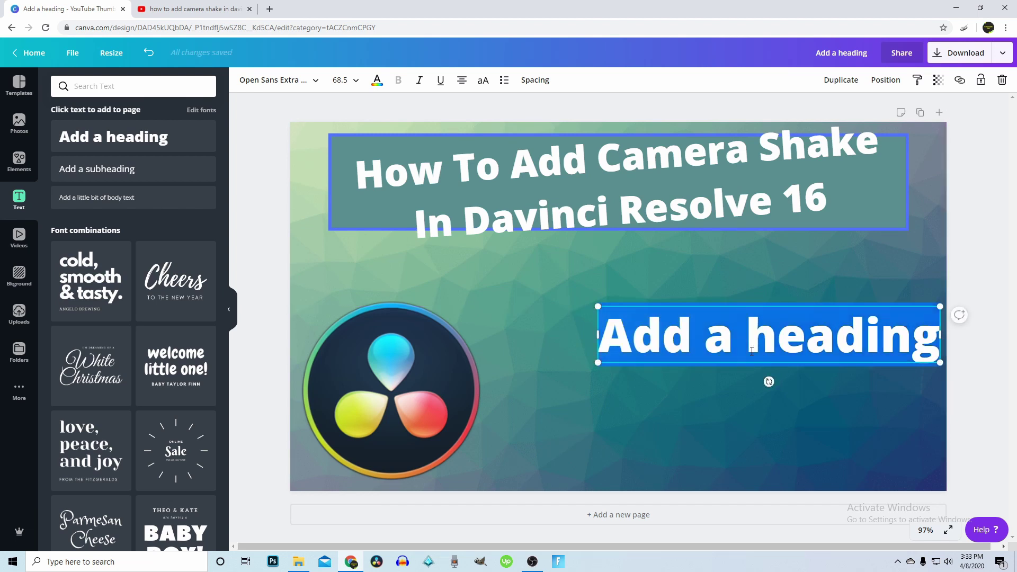
pyautogui.press('BackSpace')
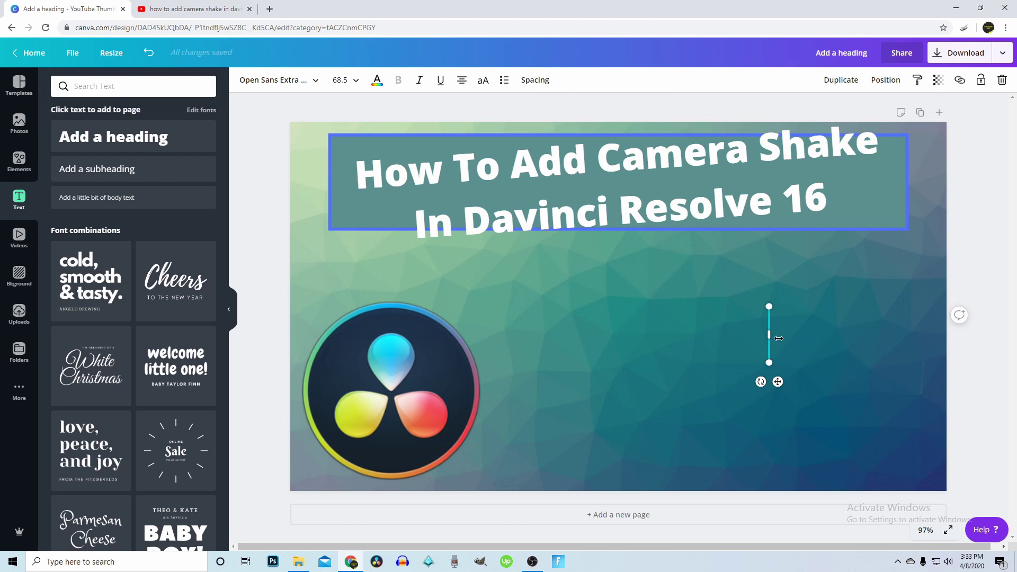
pyautogui.write('fjf')
pyautogui.press('BackSpace')
pyautogui.press('BackSpace')
pyautogui.press('BackSpace')
pyautogui.write('Sim')
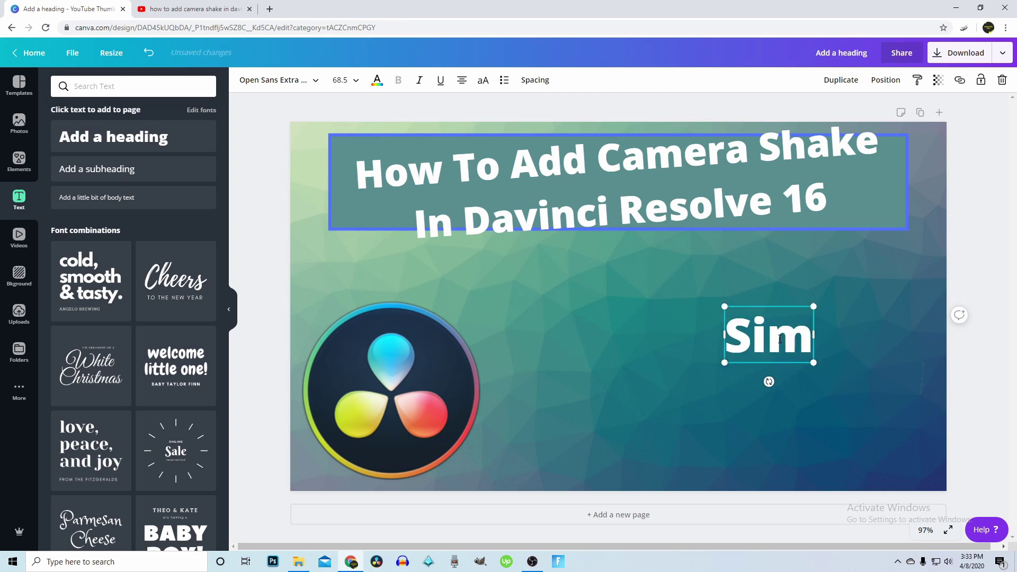
pyautogui.write('ple')
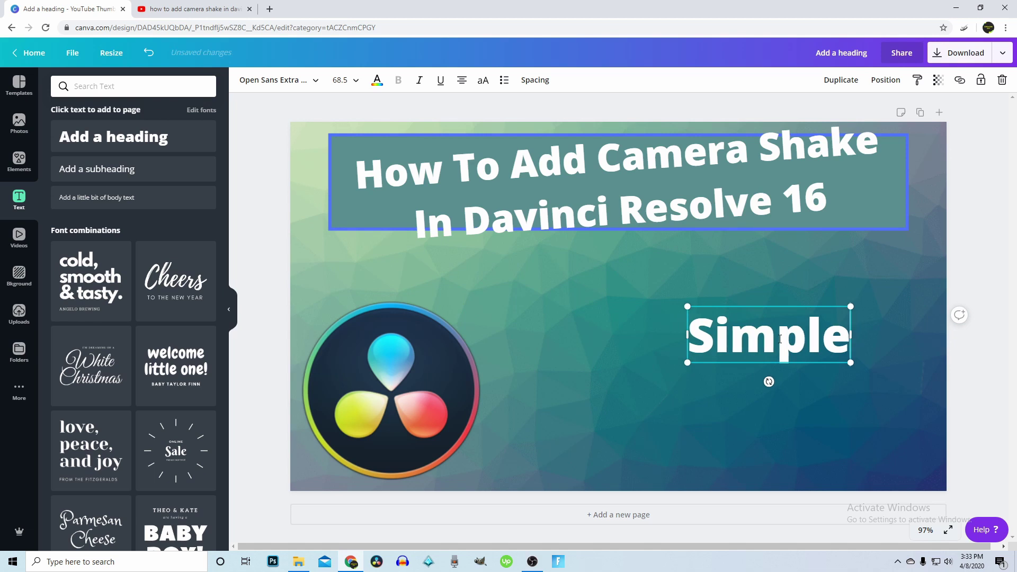
pyautogui.write(' And')
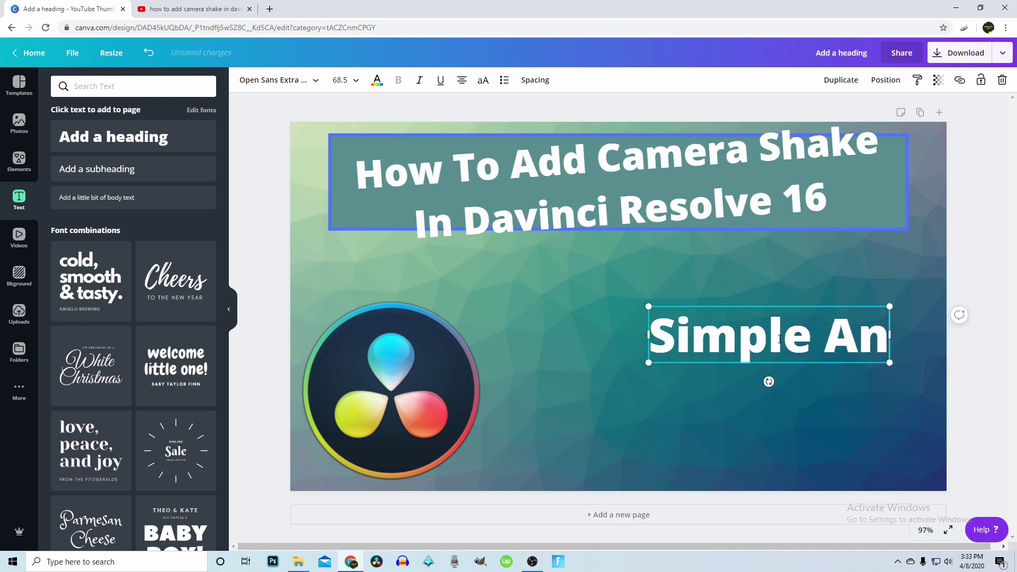
pyautogui.press('BackSpace')
pyautogui.press('BackSpace')
pyautogui.press('BackSpace')
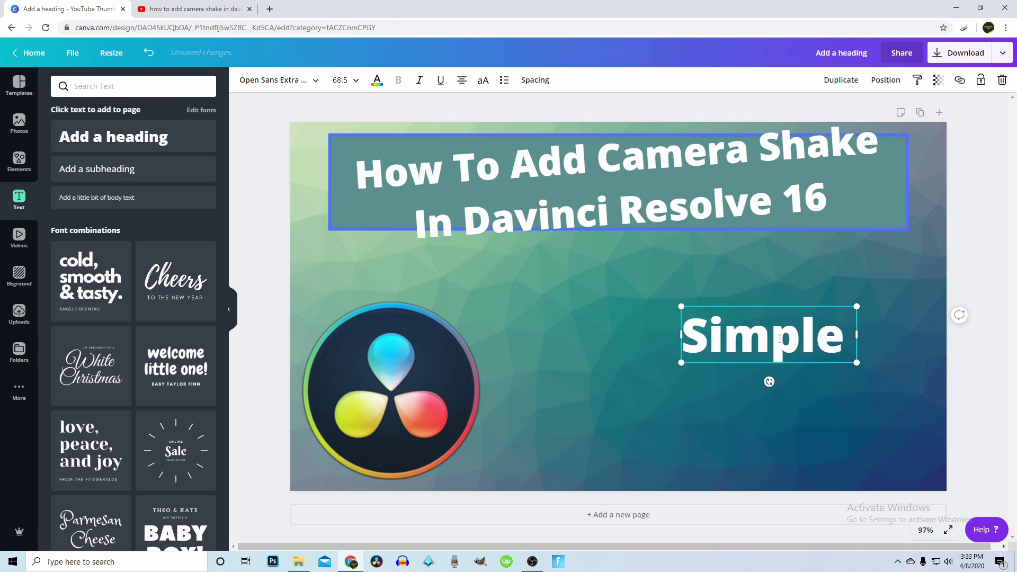
pyautogui.write('an')
pyautogui.press('BackSpace')
pyautogui.press('BackSpace')
pyautogui.press('Return')
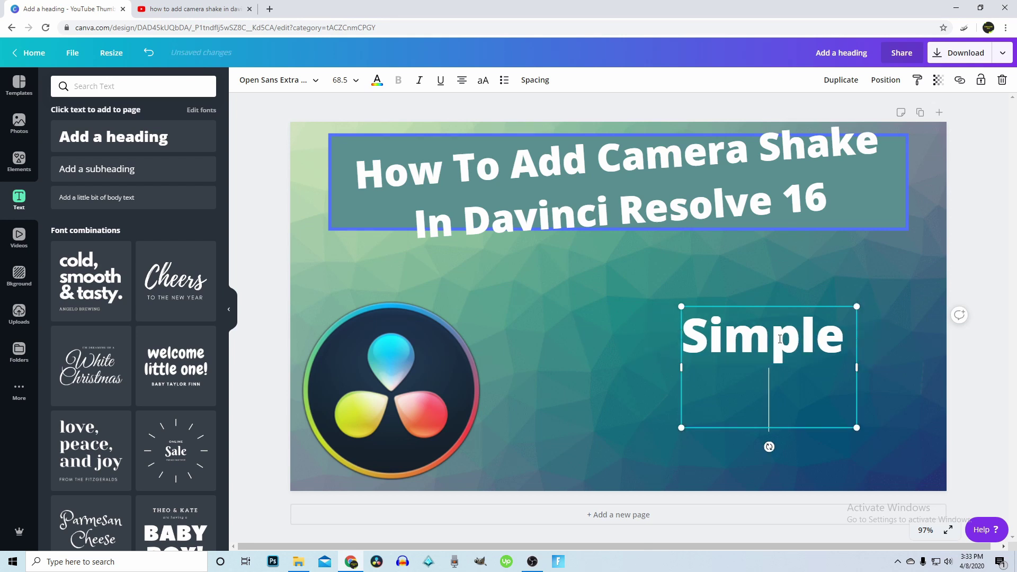
pyautogui.write('And')
pyautogui.press('Return')
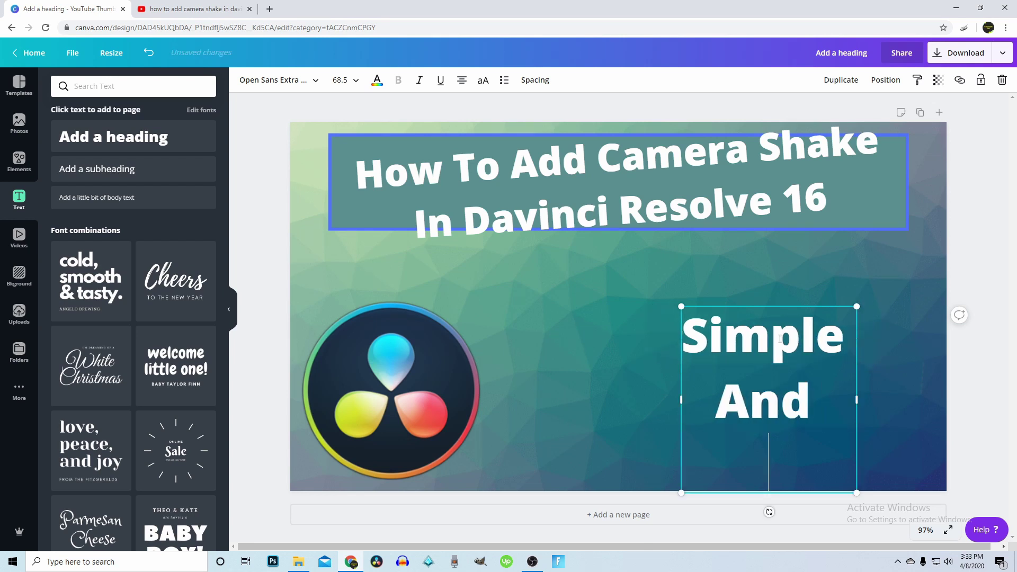
pyautogui.write('Easy')
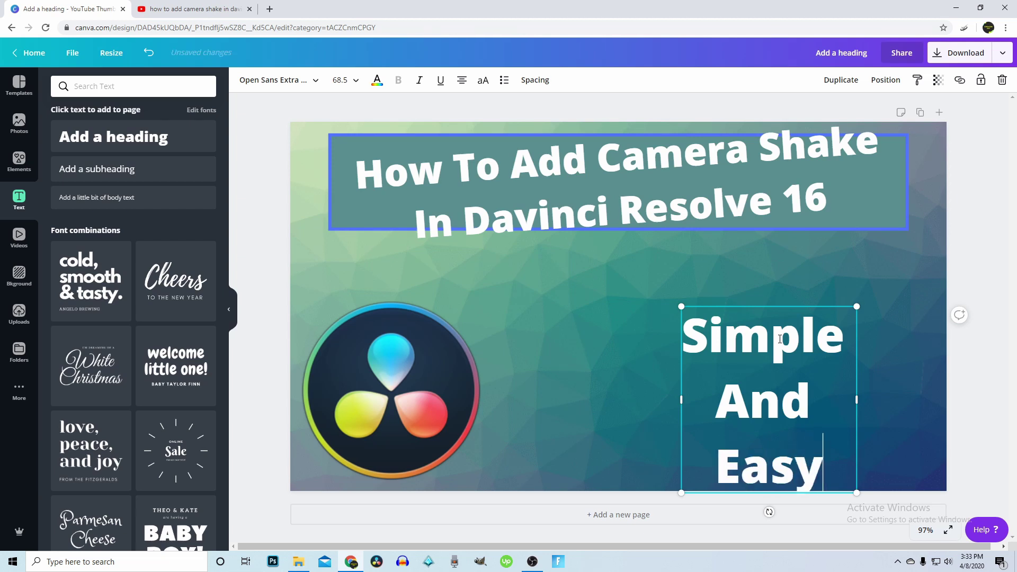
# Enlarge the "Simple And Easy" text to about size 94.3 and add "!!!" after "Easy"
pyautogui.click(965, 408)
pyautogui.click(853, 315)
pyautogui.moveTo(857, 308); pyautogui.dragTo(924, 239)
pyautogui.click(892, 470)
pyautogui.write('!!!')
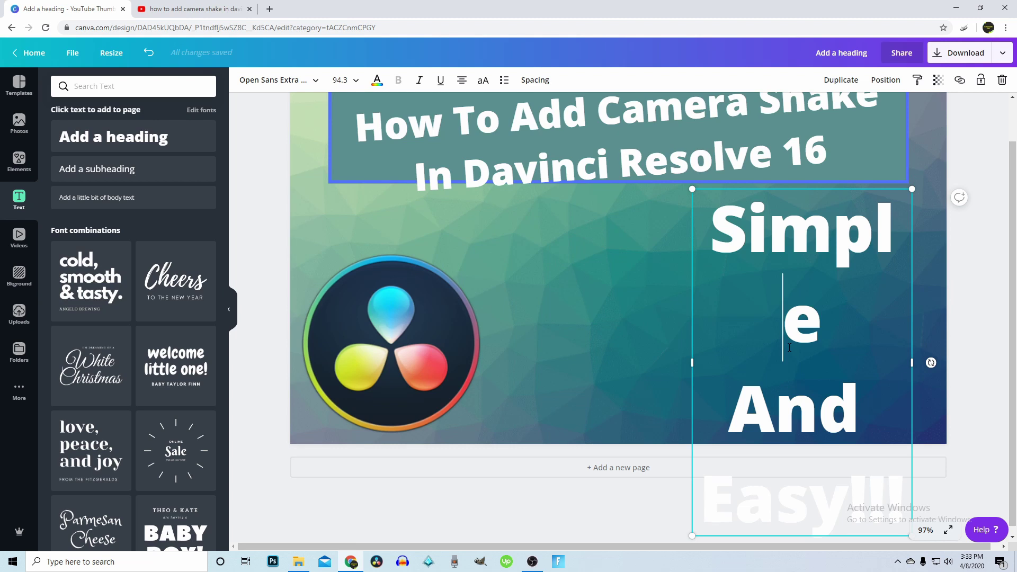
# Widen the text box so "Simple" fits on one line, and move the three-line text slightly left
pyautogui.press('BackSpace')
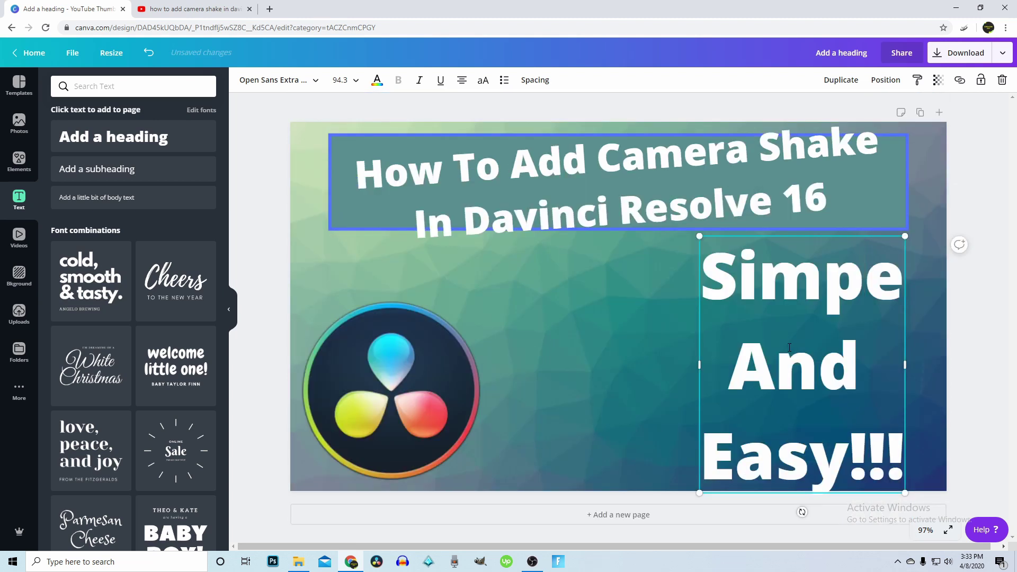
pyautogui.hotkey('ctrl', 'z')
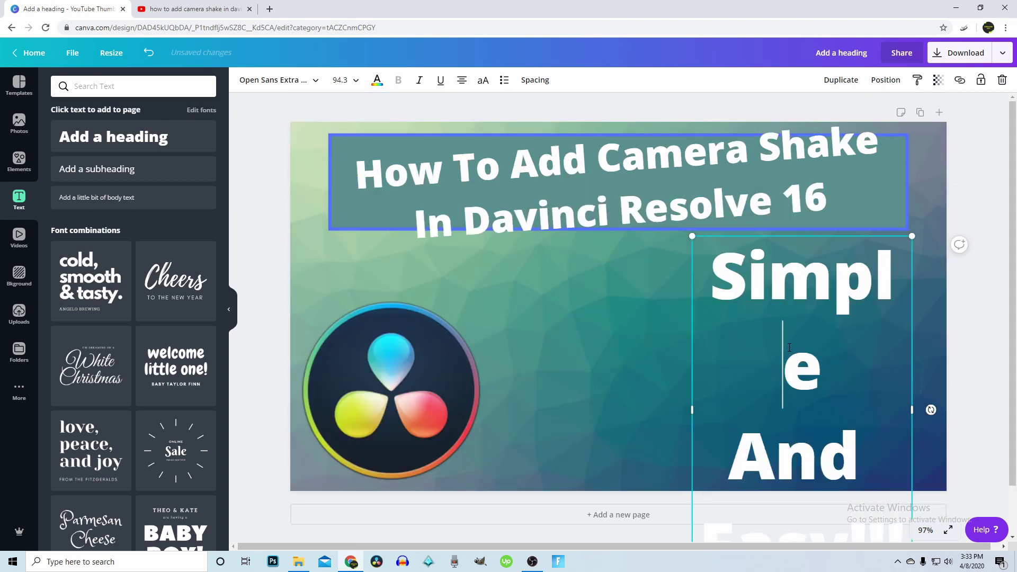
pyautogui.moveTo(912, 409); pyautogui.dragTo(932, 410)
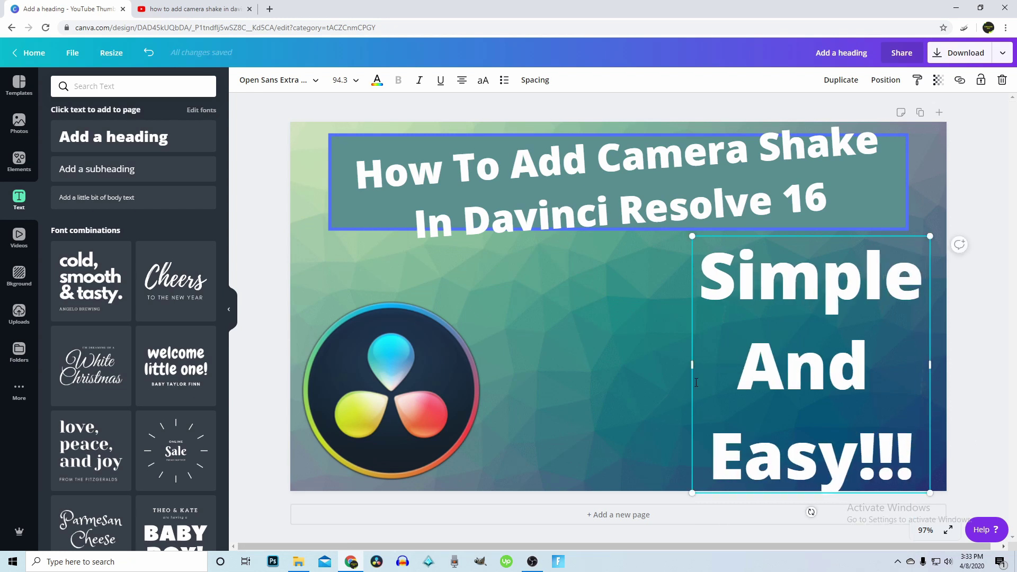
pyautogui.moveTo(692, 365)
pyautogui.mouseDown()
pyautogui.moveTo(545, 369)
pyautogui.moveTo(722, 372)
pyautogui.moveTo(697, 368)
pyautogui.mouseUp()
pyautogui.click(1011, 423)
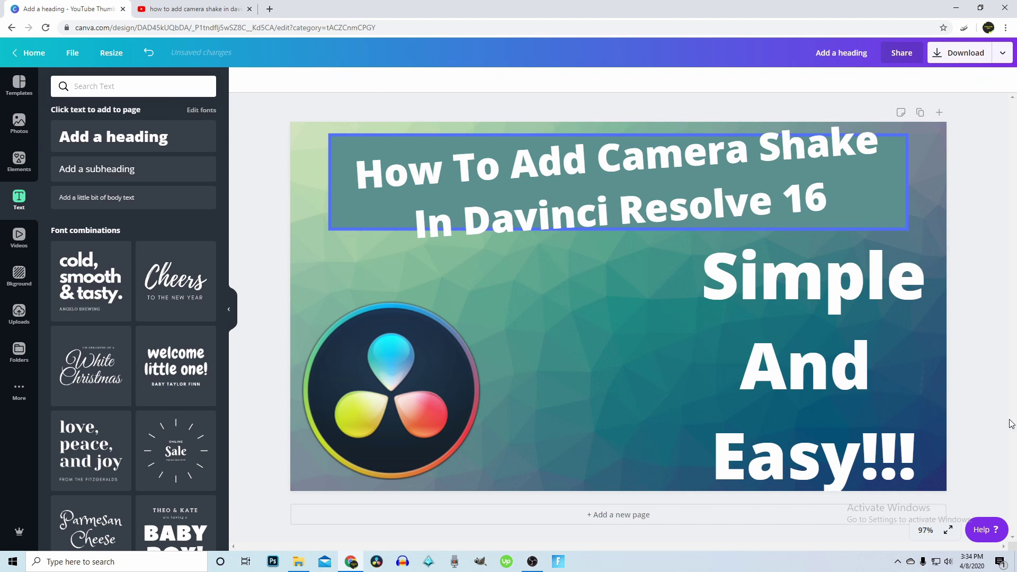
pyautogui.moveTo(870, 392); pyautogui.dragTo(848, 389)
# Rotate the DaVinci Resolve logo slightly clockwise, move it right and enlarge it to fill the space below the banner
pyautogui.click(369, 396)
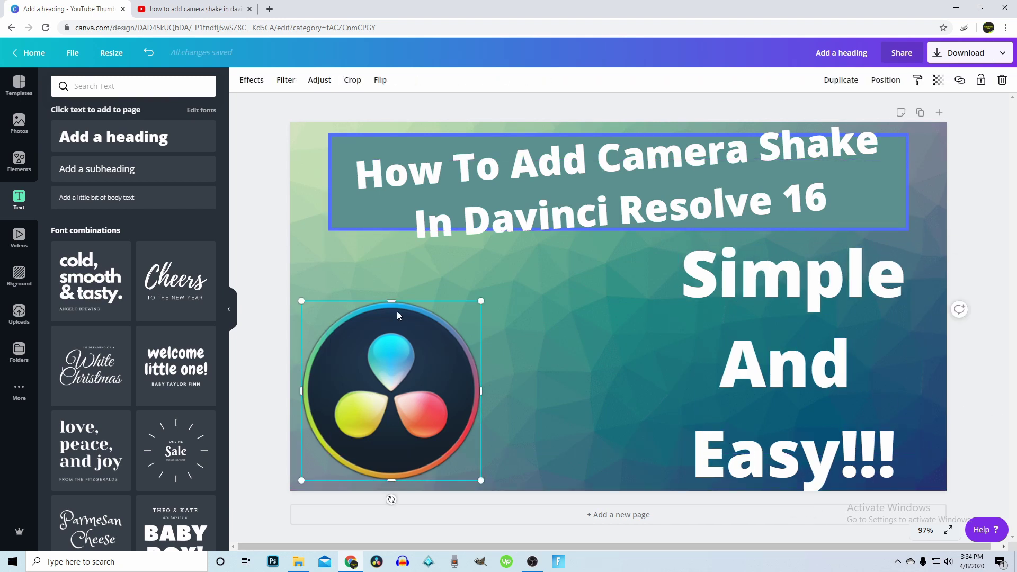
pyautogui.moveTo(391, 498); pyautogui.dragTo(385, 499)
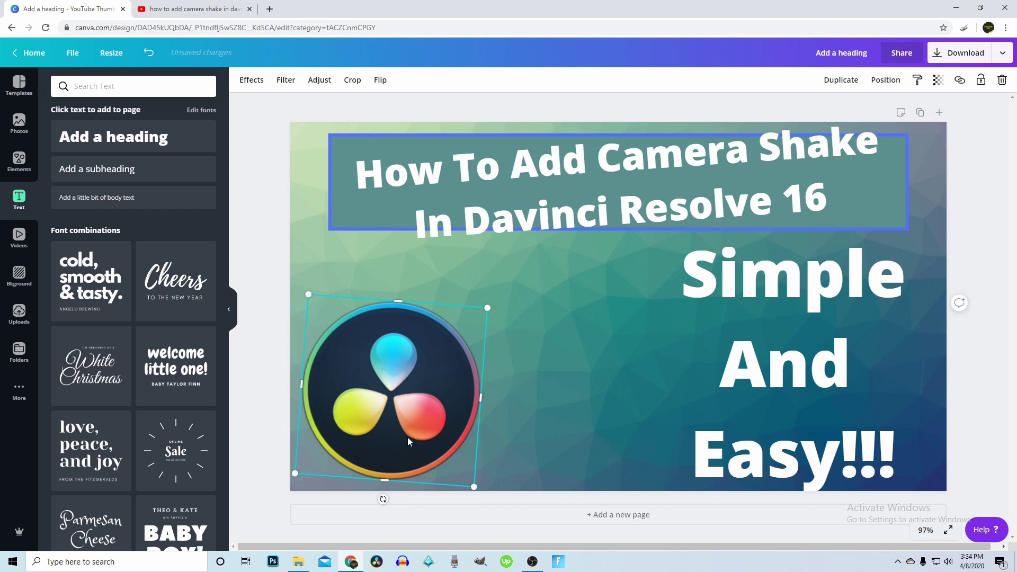
pyautogui.moveTo(408, 437); pyautogui.dragTo(448, 437)
pyautogui.moveTo(528, 308); pyautogui.dragTo(562, 279)
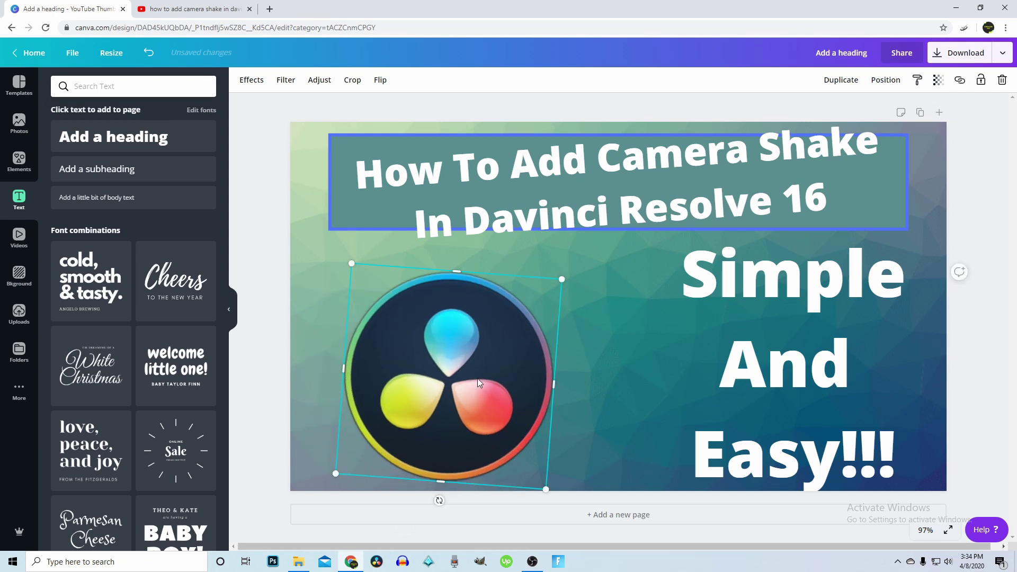
# Move the "Simple And Easy!!!" text slightly left and up, closer to the logo, and deselect it
pyautogui.click(742, 368)
pyautogui.moveTo(742, 368); pyautogui.dragTo(720, 363)
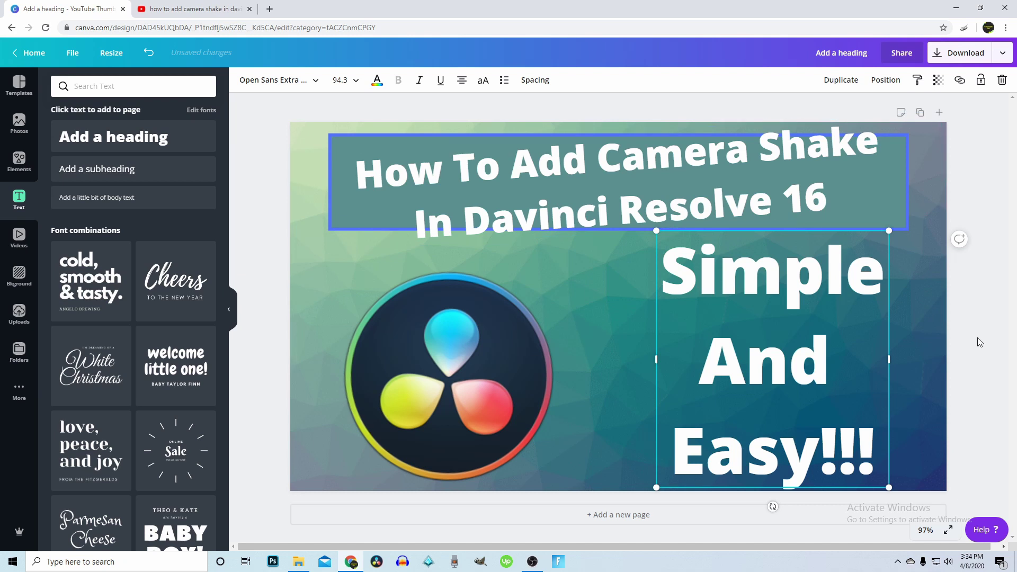
pyautogui.click(986, 361)
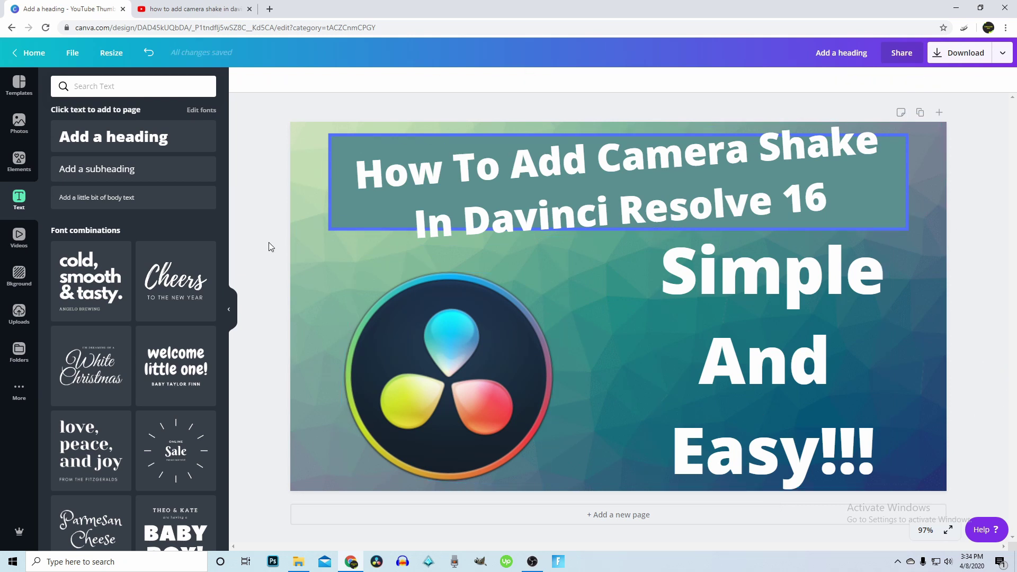
# Look over the design's download options and close them without exporting
pyautogui.click(962, 55)
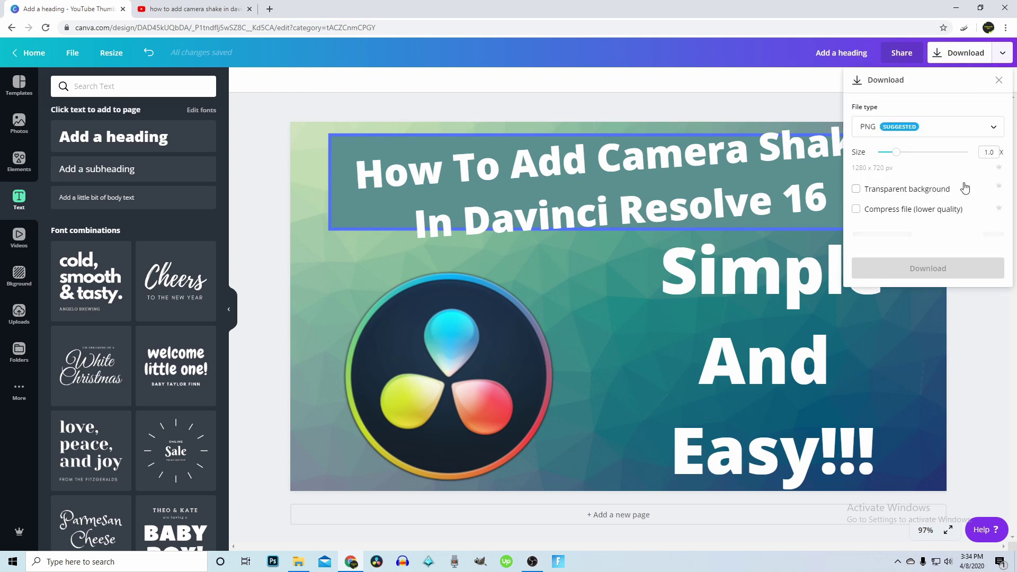
pyautogui.click(1000, 81)
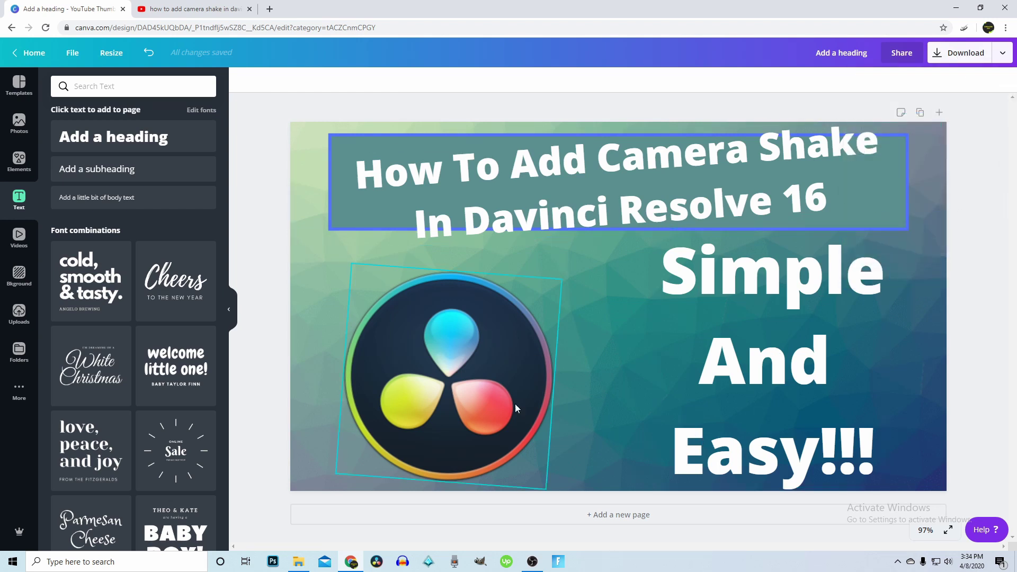
pyautogui.click(779, 323)
pyautogui.doubleClick(779, 320)
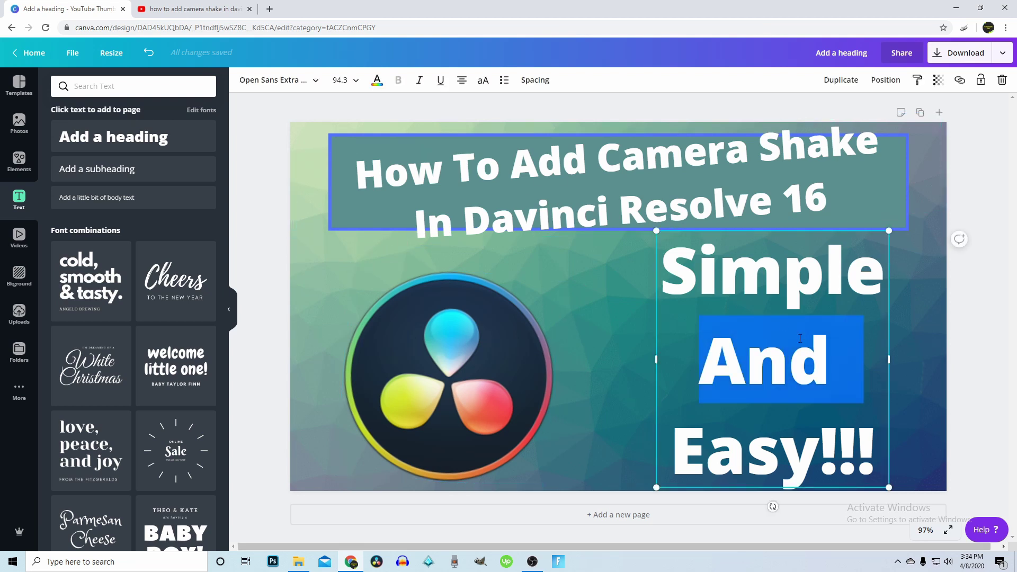
pyautogui.click(1016, 339)
pyautogui.click(788, 293)
pyautogui.doubleClick(775, 285)
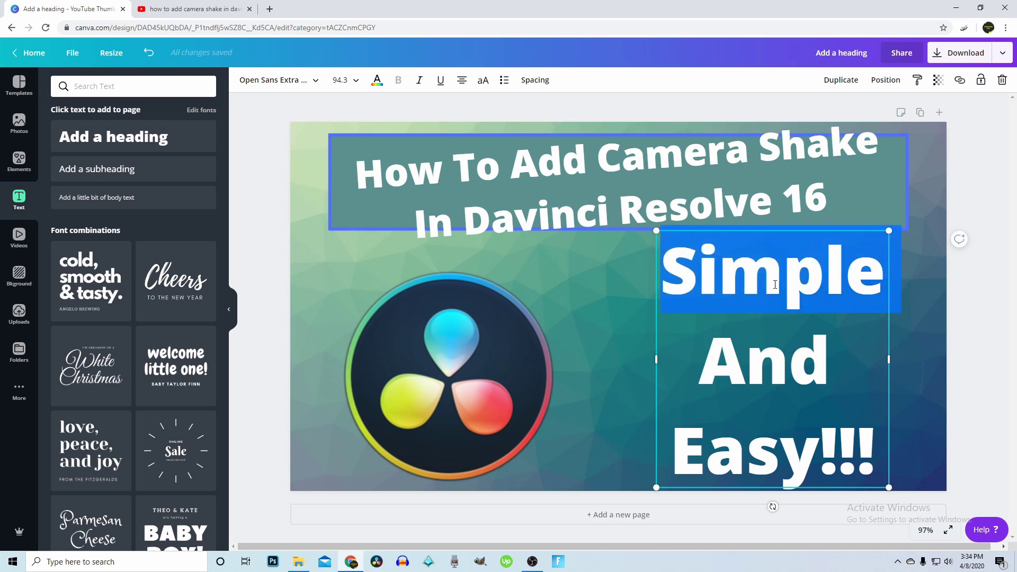
pyautogui.doubleClick(764, 364)
pyautogui.click(871, 470)
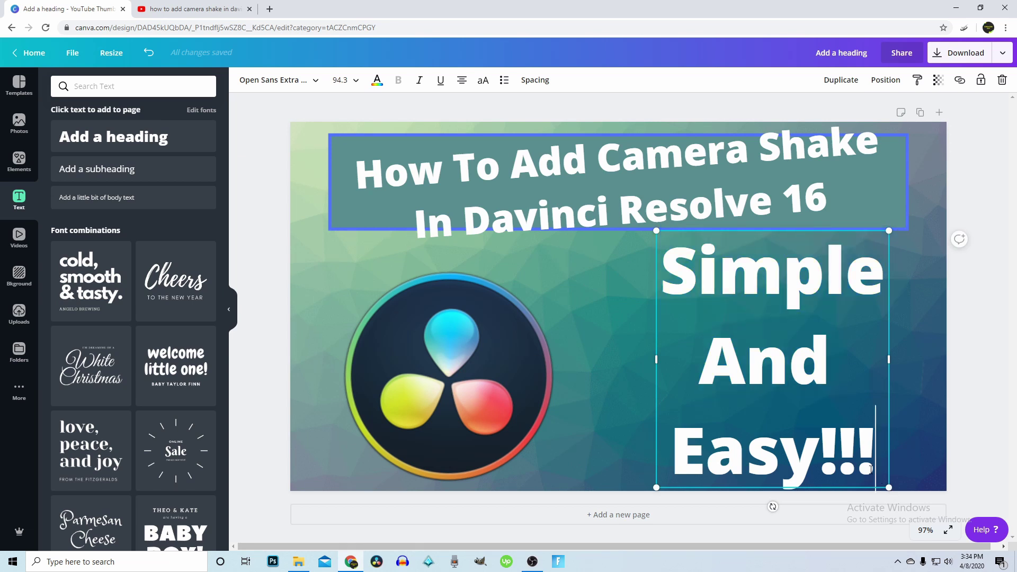
pyautogui.click(983, 372)
pyautogui.click(845, 361)
pyautogui.click(377, 80)
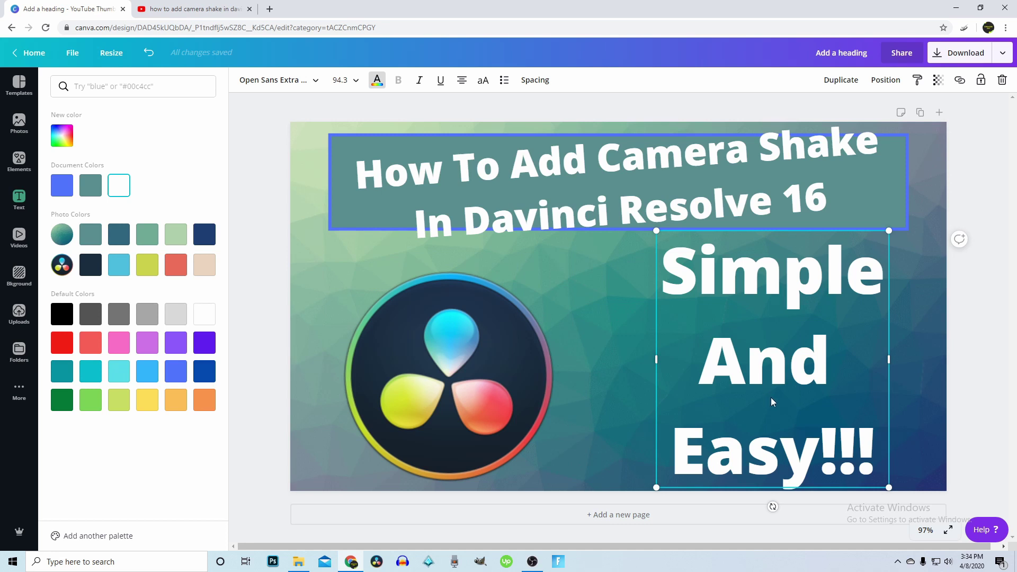
pyautogui.tripleClick(791, 449)
pyautogui.moveTo(651, 268); pyautogui.dragTo(656, 278)
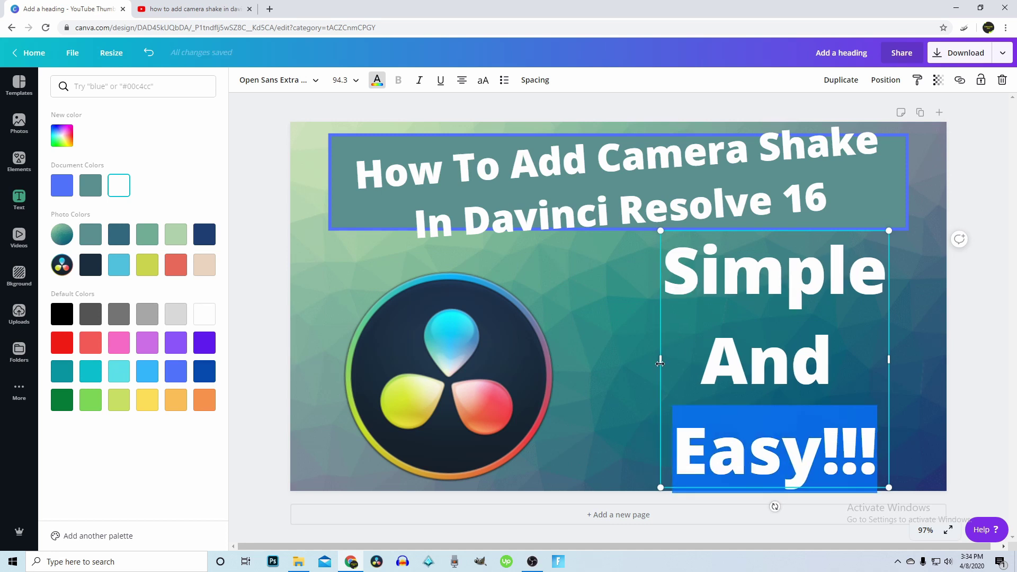
pyautogui.click(149, 52)
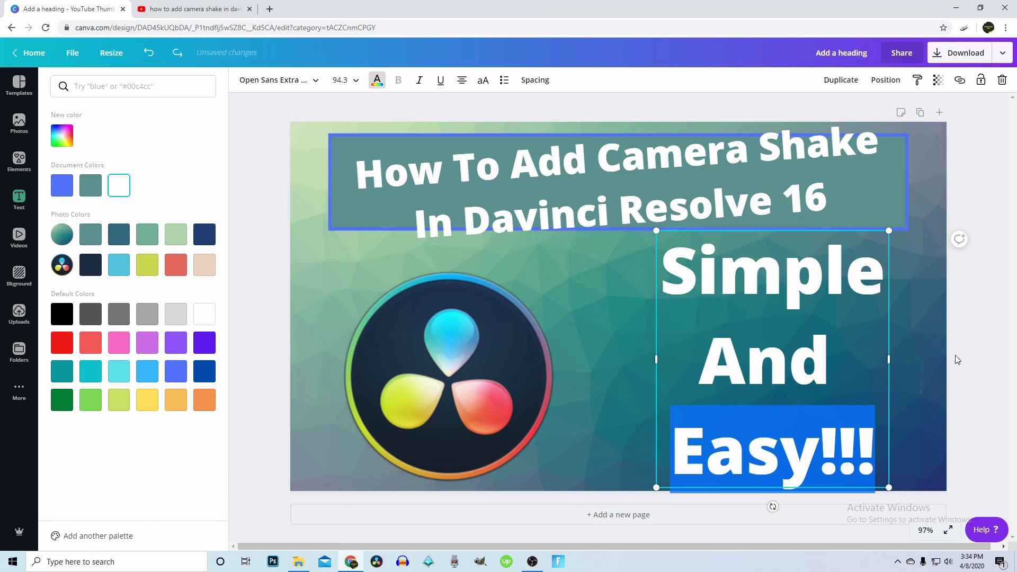
pyautogui.press('Escape')
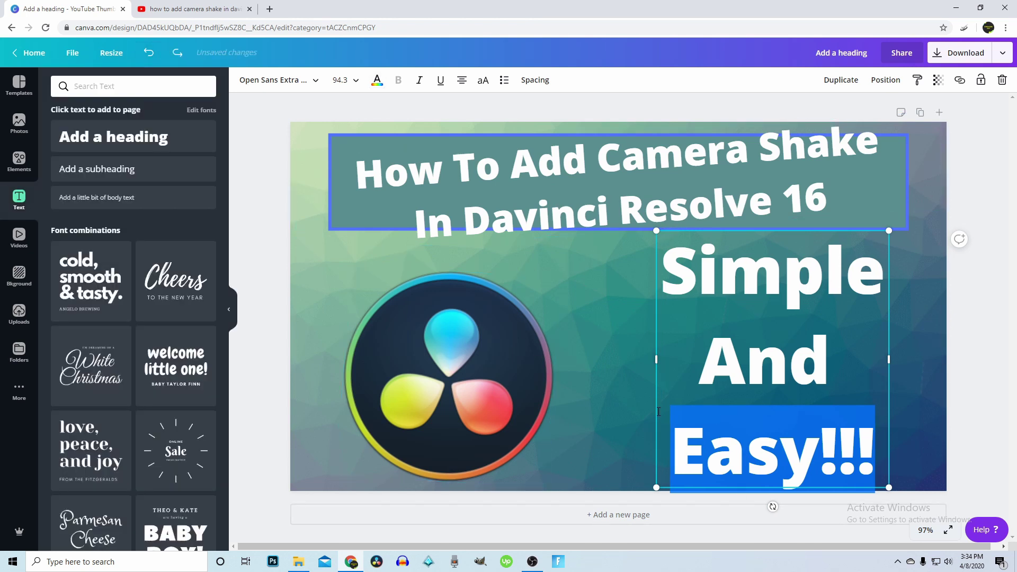
pyautogui.click(997, 425)
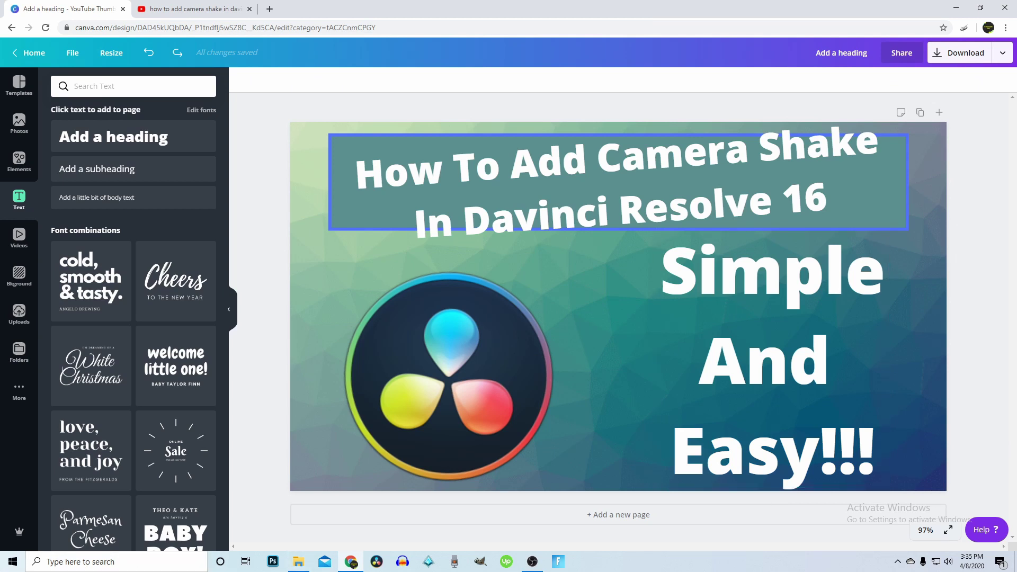